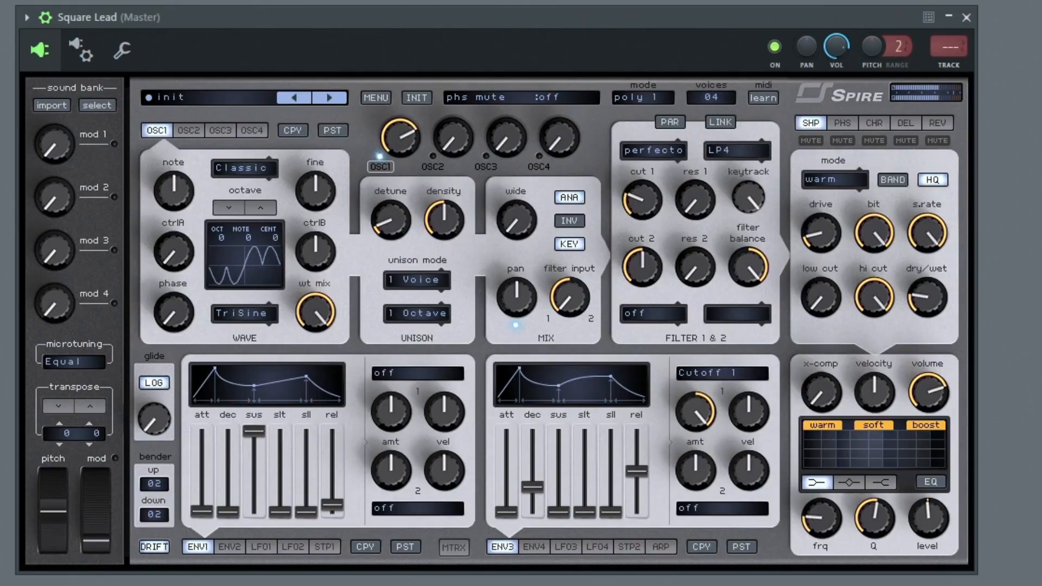
- Set filter 1's cutoff to 300 on the Square Lead patch
mouse_move(658, 187)
drag(639, 198, 618, 144)
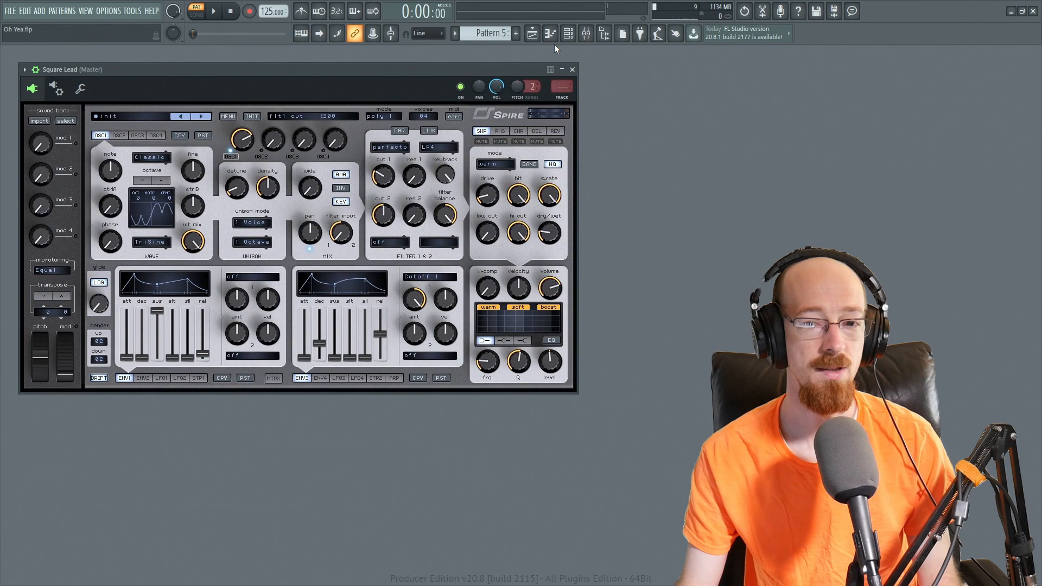
- Show the playlist arrangement and start playing the song
click(585, 34)
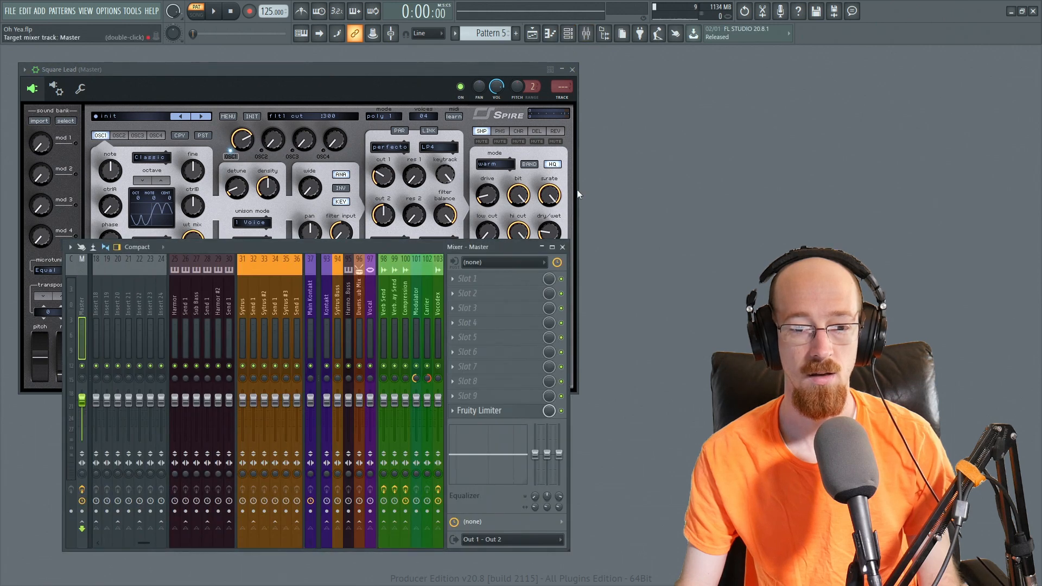
click(584, 33)
key(F5)
key(space)
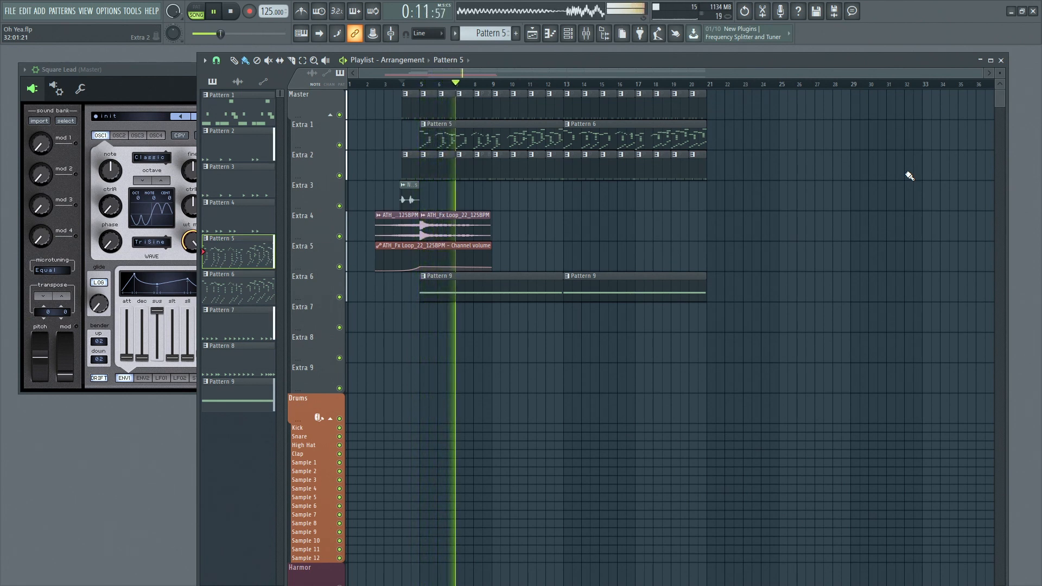
- Lower the Square Lead window over the playlist and sweep filter 1's cutoff during playback, ending at 270, before stopping the song
drag(170, 70, 172, 204)
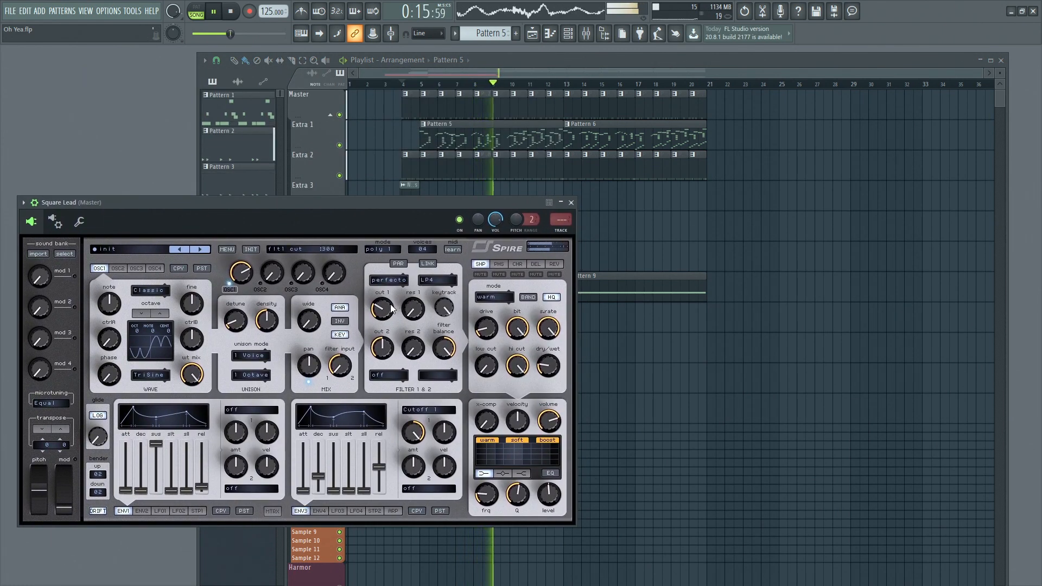
mouse_move(388, 304)
mouse_down()
mouse_move(389, 265)
mouse_move(383, 315)
mouse_up()
drag(249, 34, 253, 34)
drag(383, 308, 383, 309)
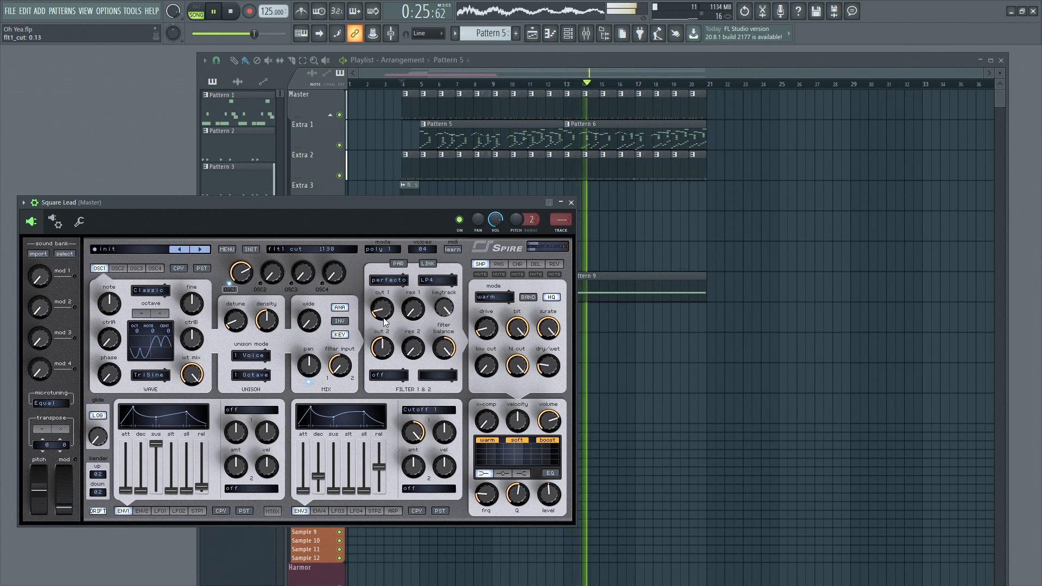
drag(253, 34, 258, 34)
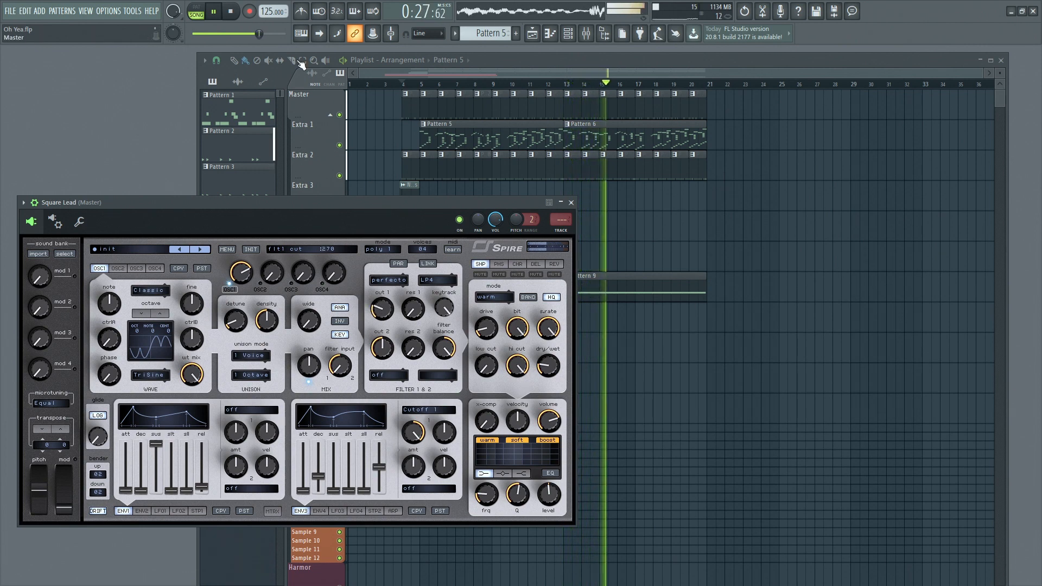
click(232, 13)
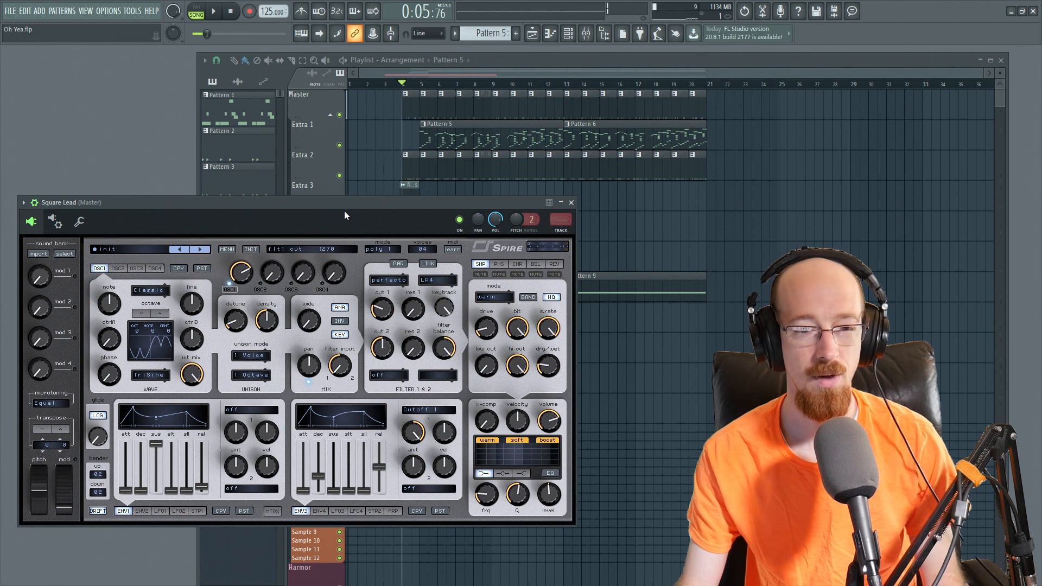
- Move the Square Lead window back up and close the playlist
drag(369, 206, 366, 82)
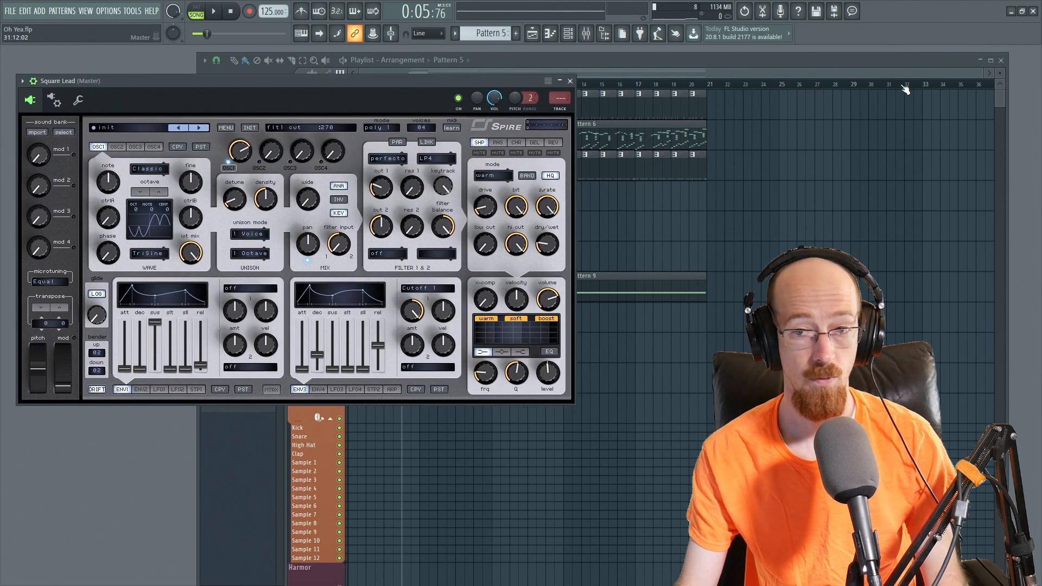
click(1002, 61)
drag(393, 81, 407, 61)
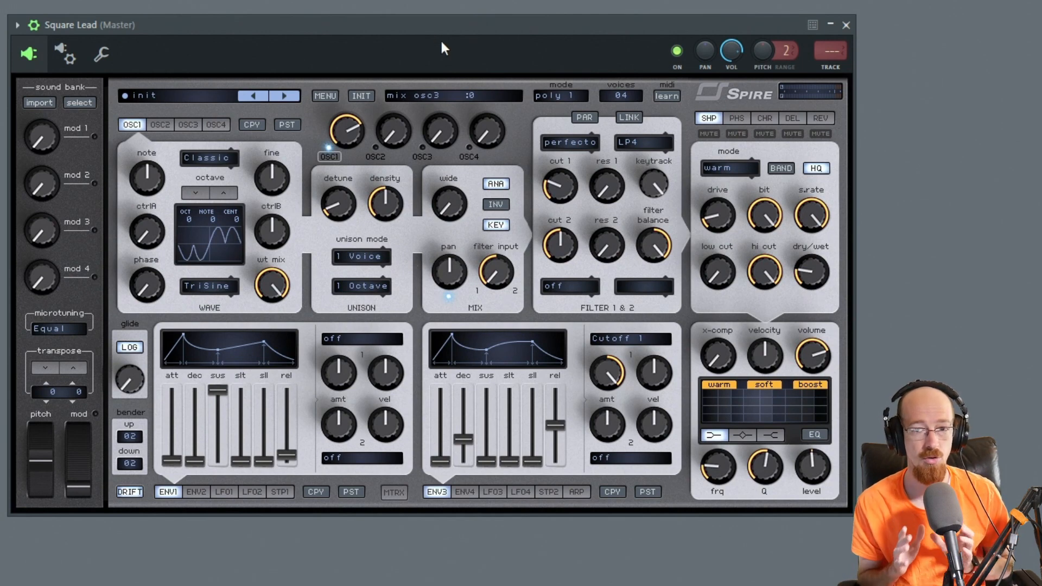
- Try the Sin waveform on OSC1 and compare its sound with the shaper muted and unmuted
mouse_move(581, 189)
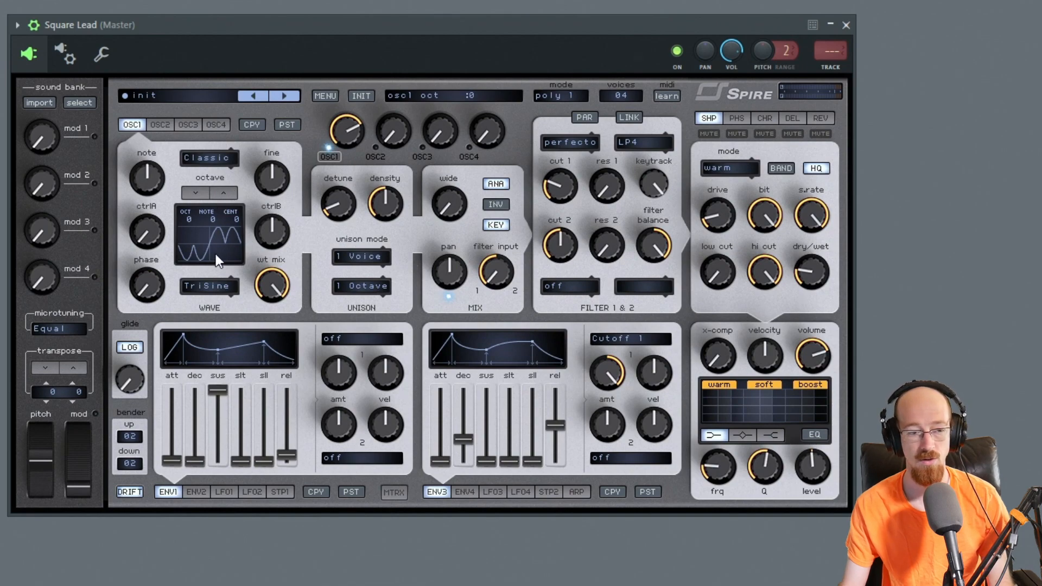
click(212, 286)
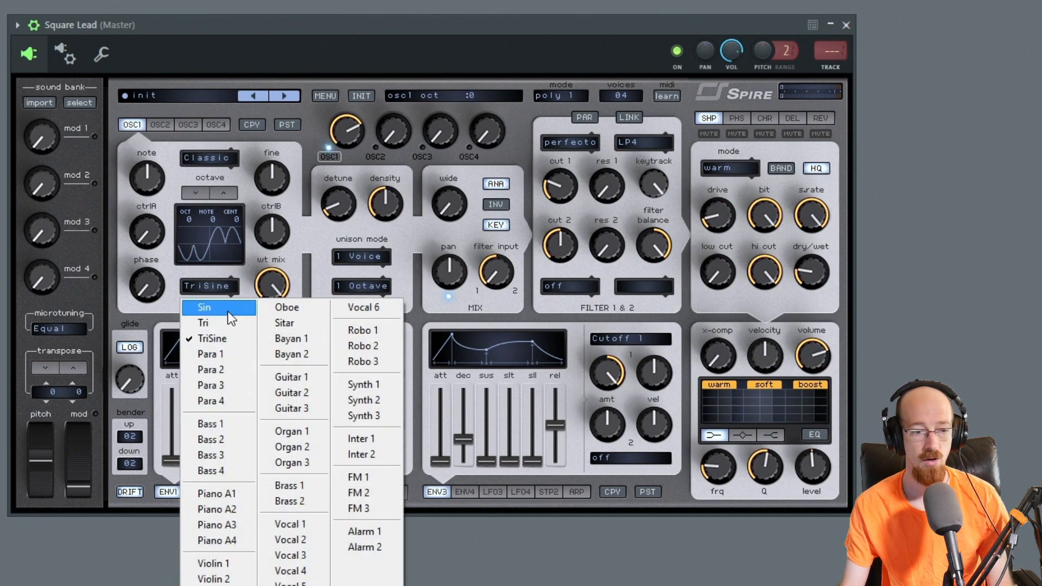
click(227, 311)
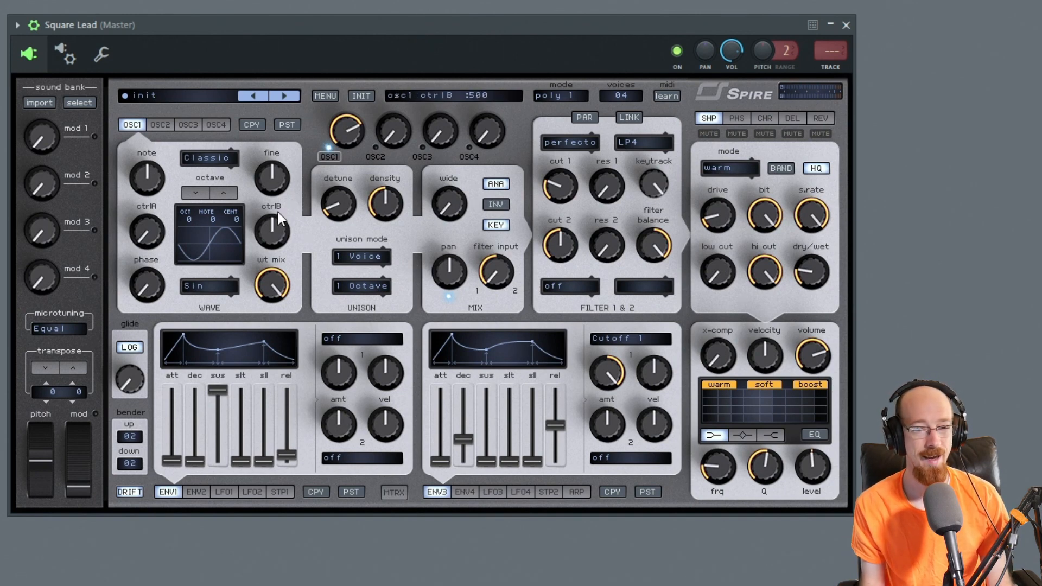
click(710, 134)
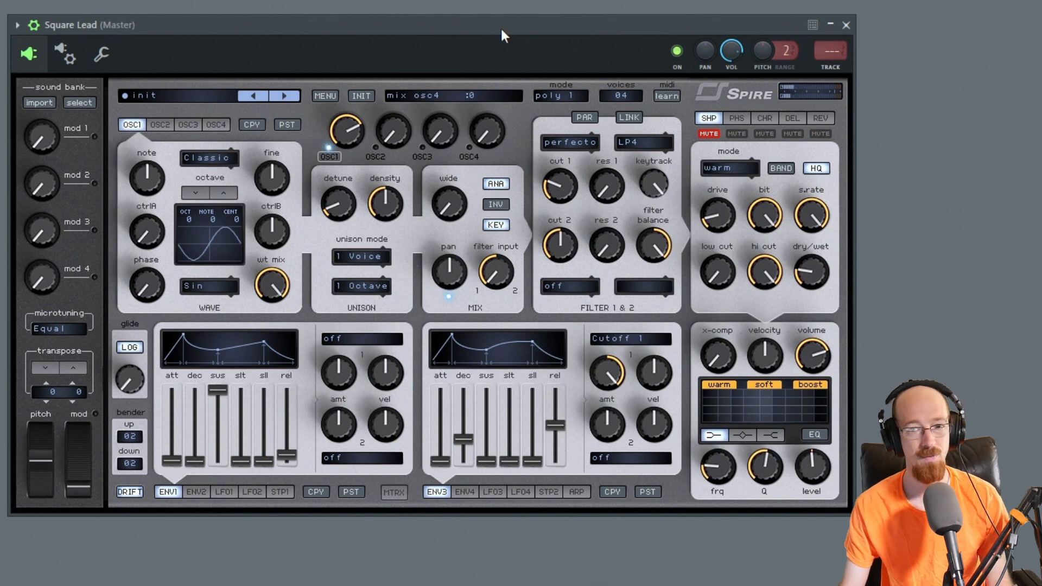
click(715, 133)
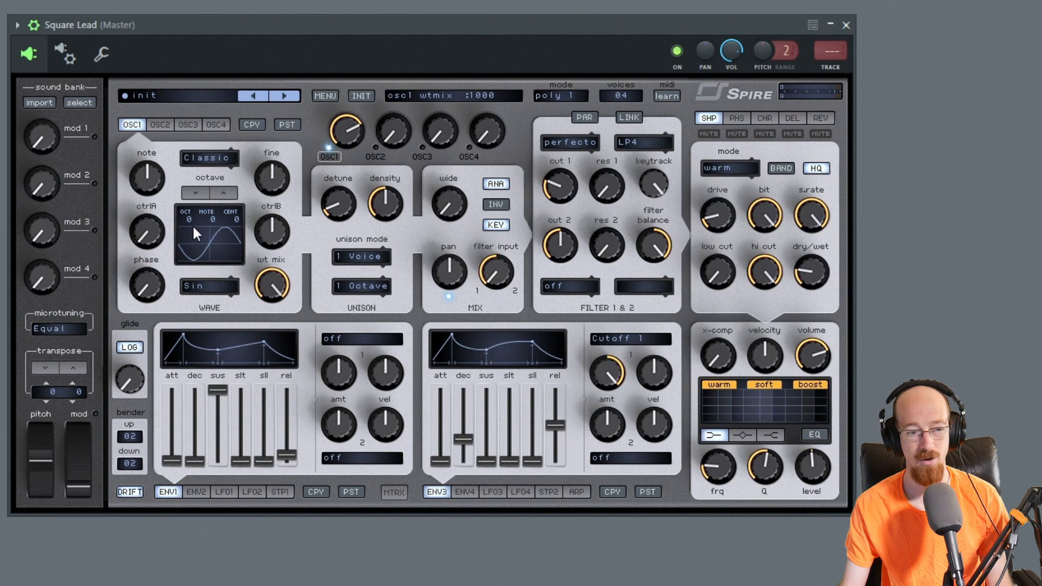
- Switch OSC1's waveform back to TriSine and compare it with the shaper muted and unmuted
click(213, 285)
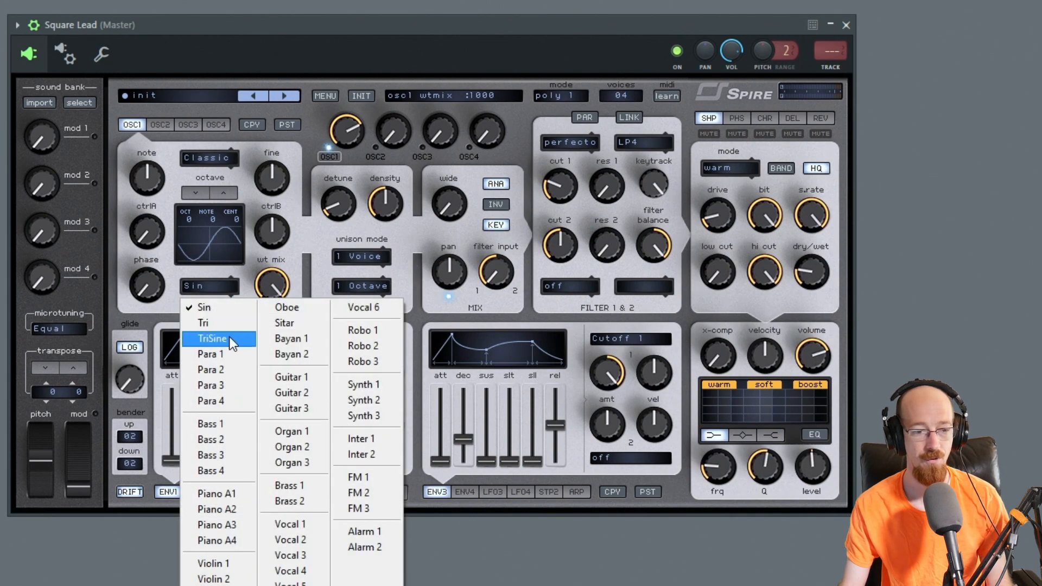
click(228, 335)
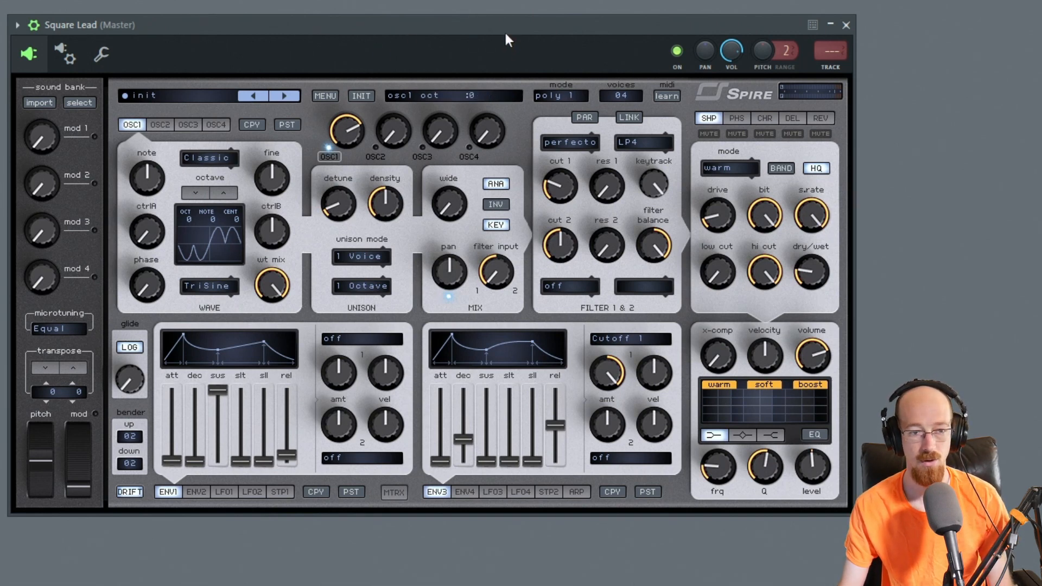
click(703, 134)
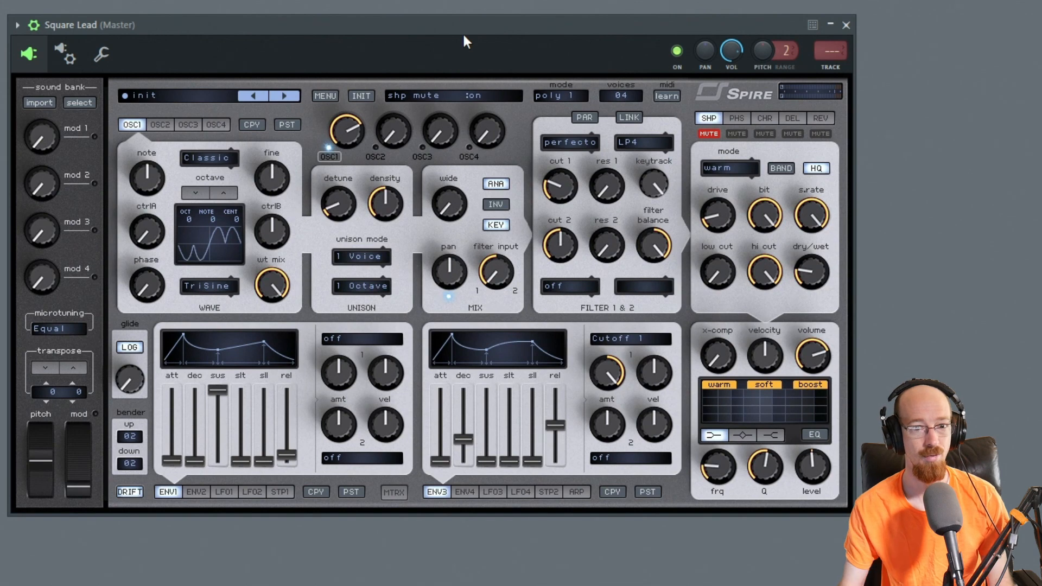
click(709, 135)
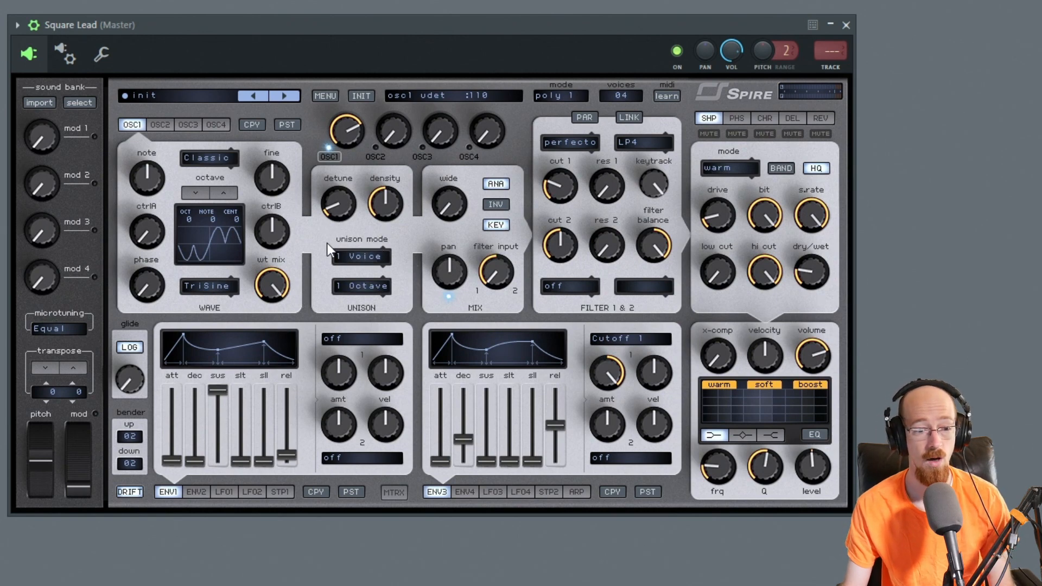
- Try OSC1 with 2 Voices and a slightly higher detune, and return the unison mode to 1 Voice
click(365, 258)
click(402, 298)
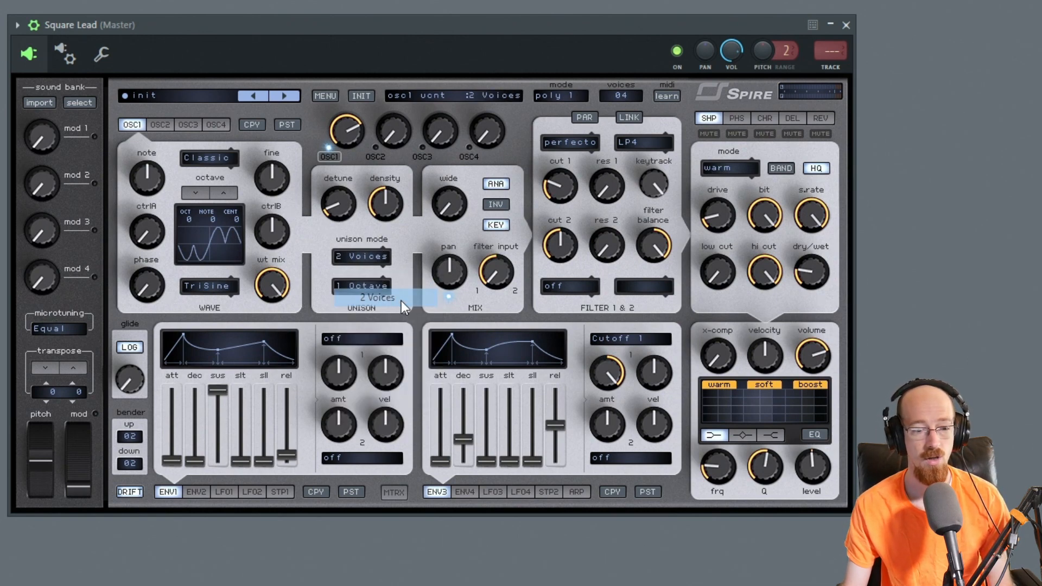
mouse_move(333, 212)
mouse_down()
mouse_move(406, 26)
mouse_move(334, 210)
mouse_move(337, 184)
mouse_move(340, 194)
mouse_move(343, 167)
mouse_move(336, 218)
mouse_up()
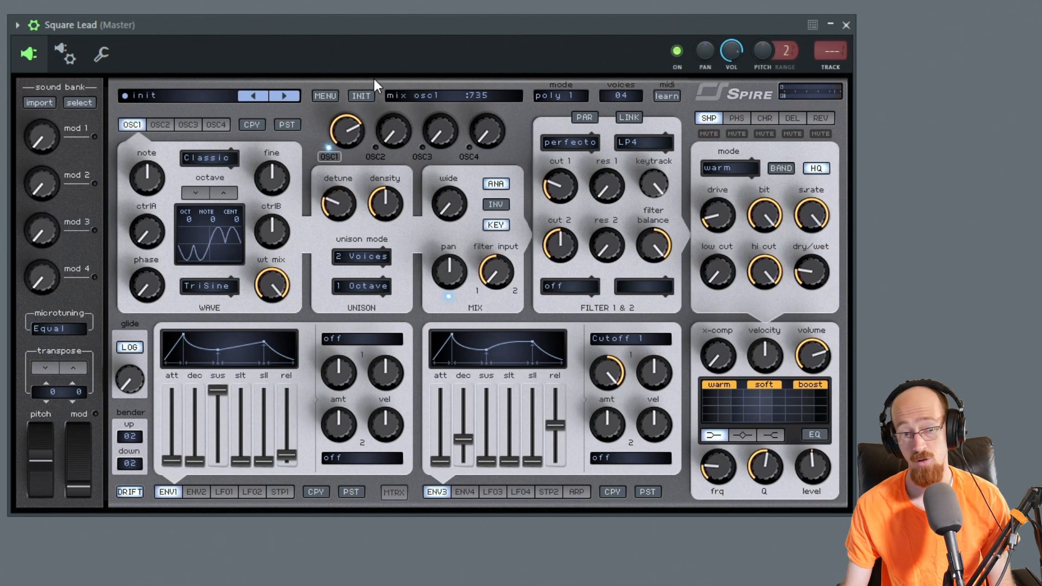
click(359, 257)
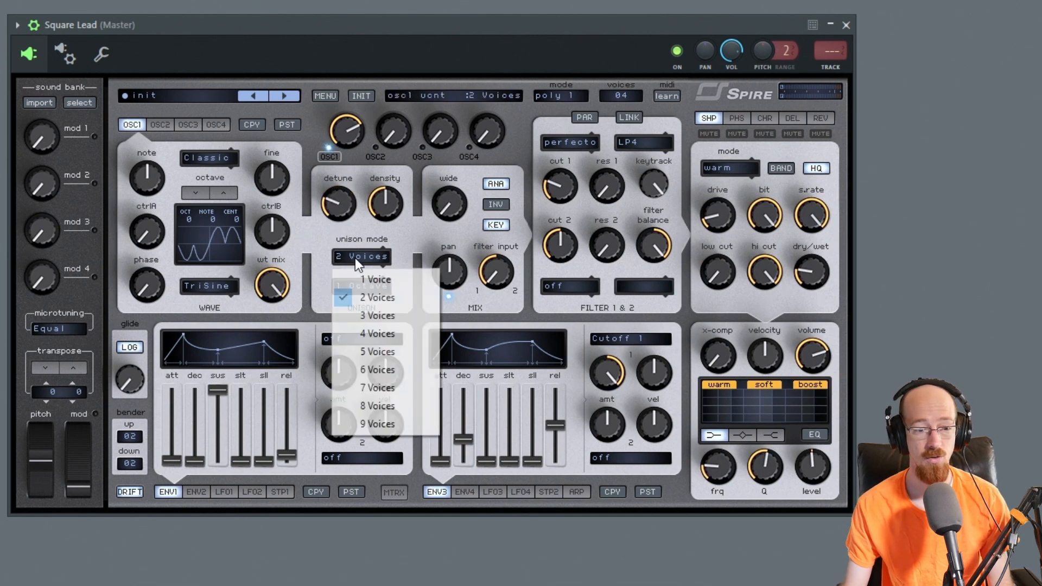
click(374, 279)
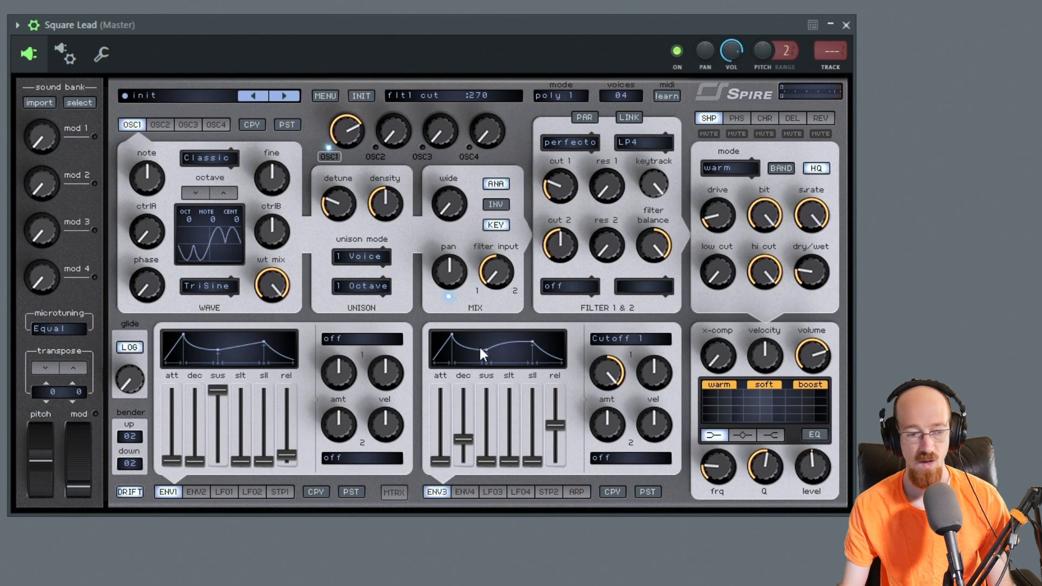
- Reduce ENV3's decay to zero, raise it to 57, and test the filter keytrack up to 1000
drag(465, 459, 465, 480)
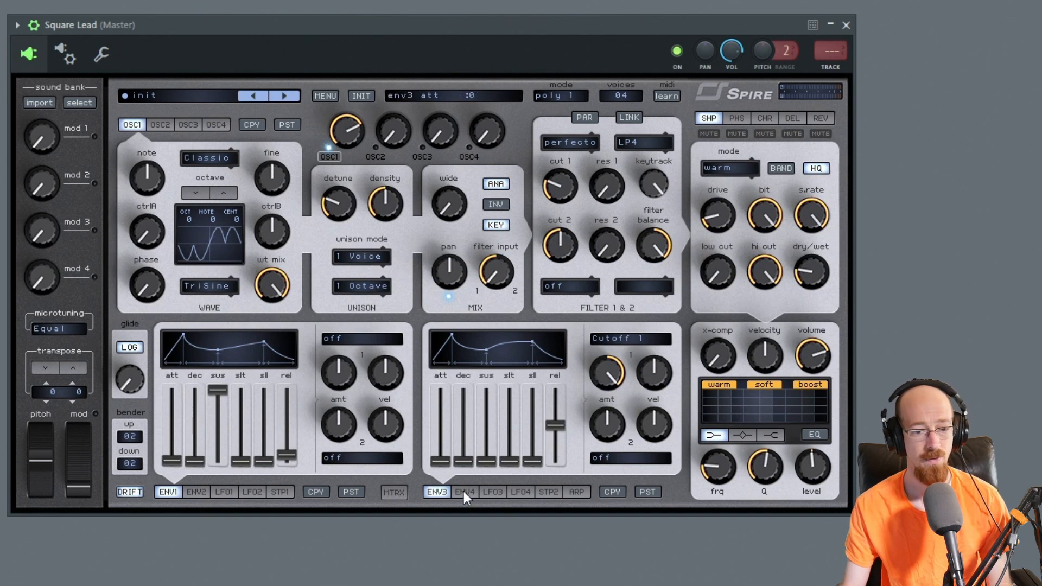
drag(469, 464, 464, 460)
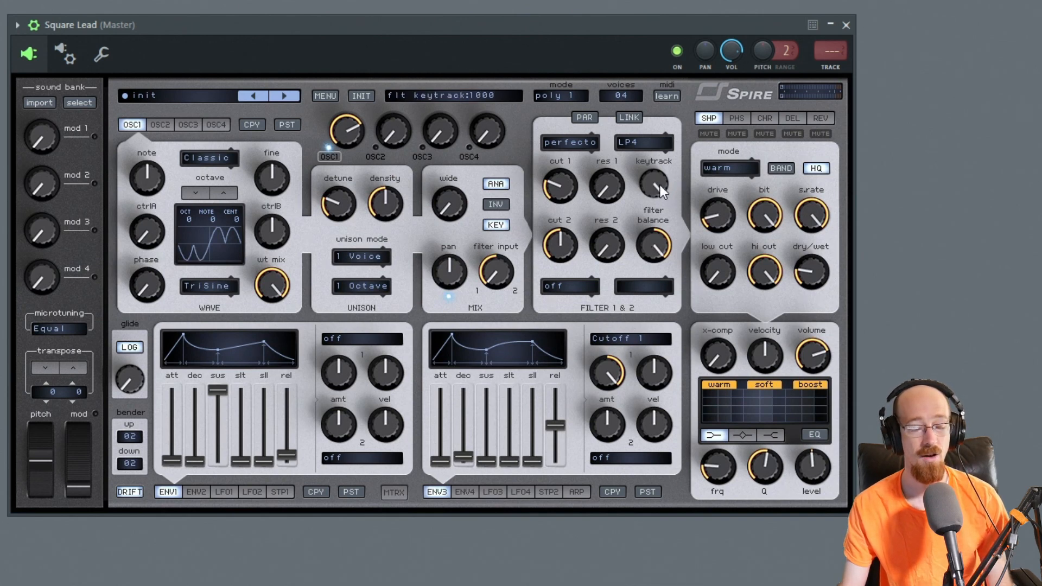
drag(650, 180, 672, 151)
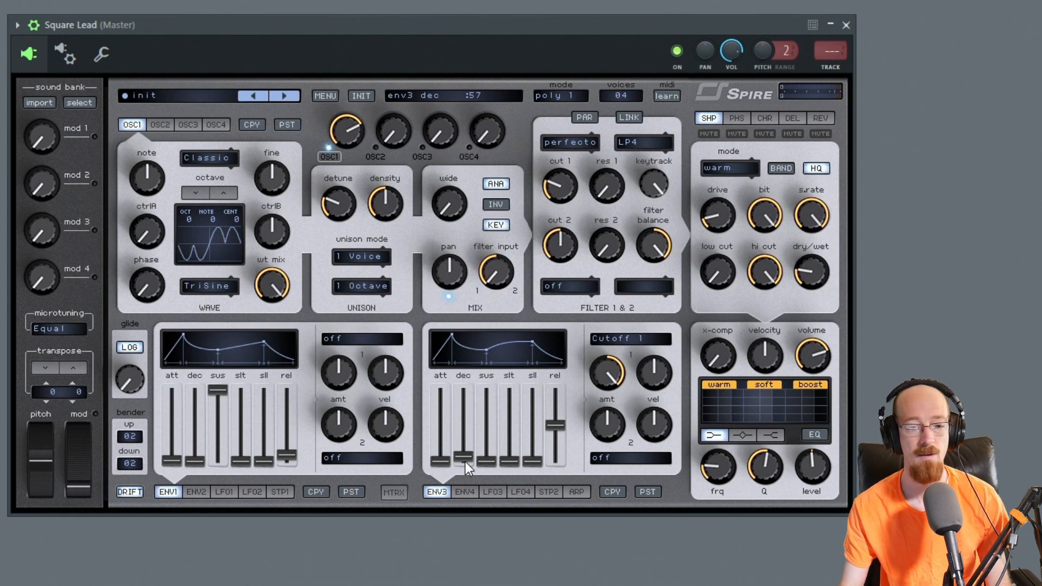
- Lengthen ENV3's decay and adjust filter 1's cutoff to hear the envelope's effect
mouse_move(465, 461)
mouse_down()
mouse_move(463, 429)
mouse_move(463, 442)
mouse_up()
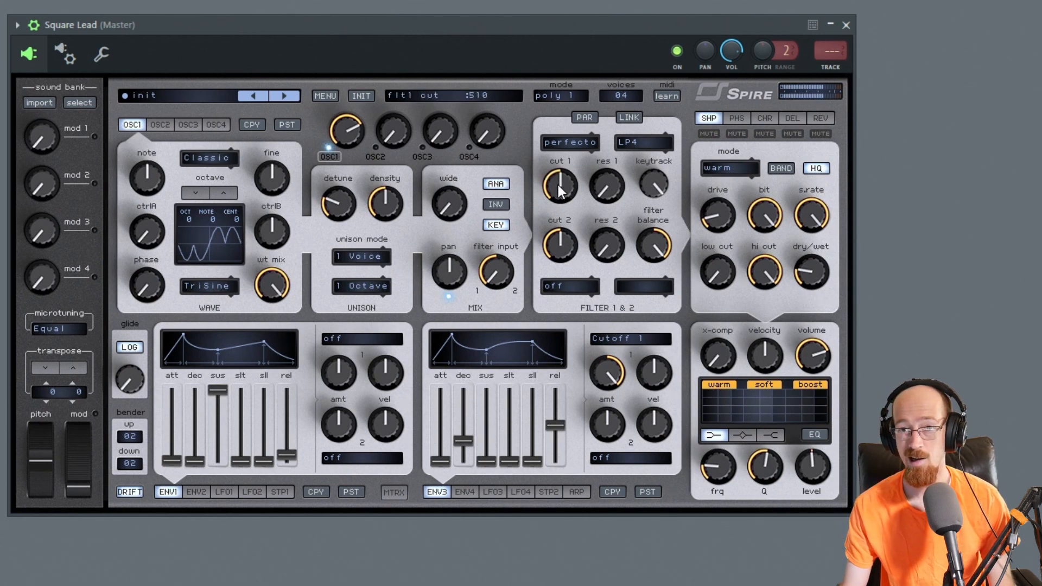
drag(562, 168, 547, 213)
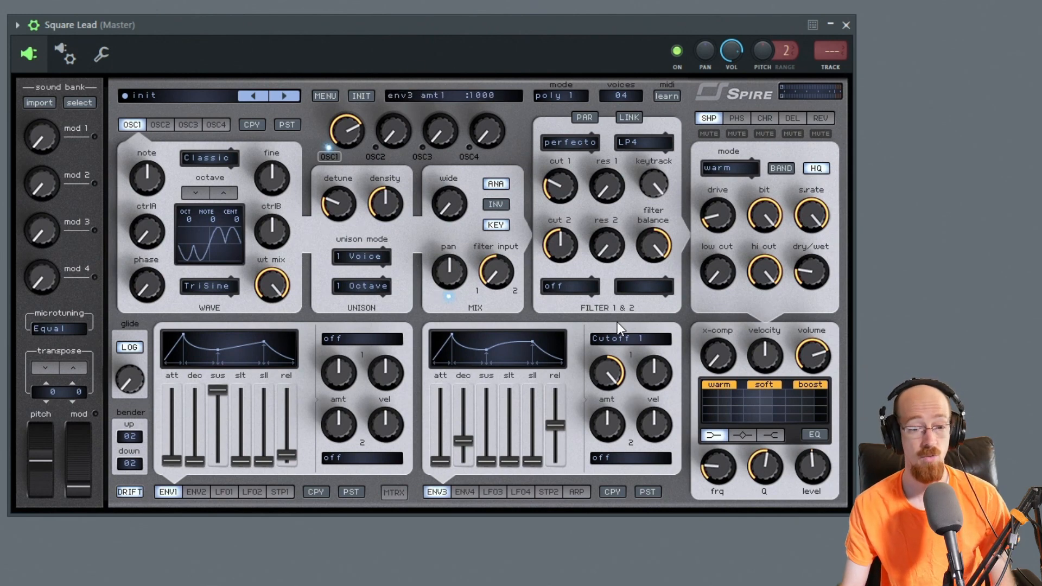
- Assign ENV3's first modulation target to the filter's Cutoff 1
click(608, 339)
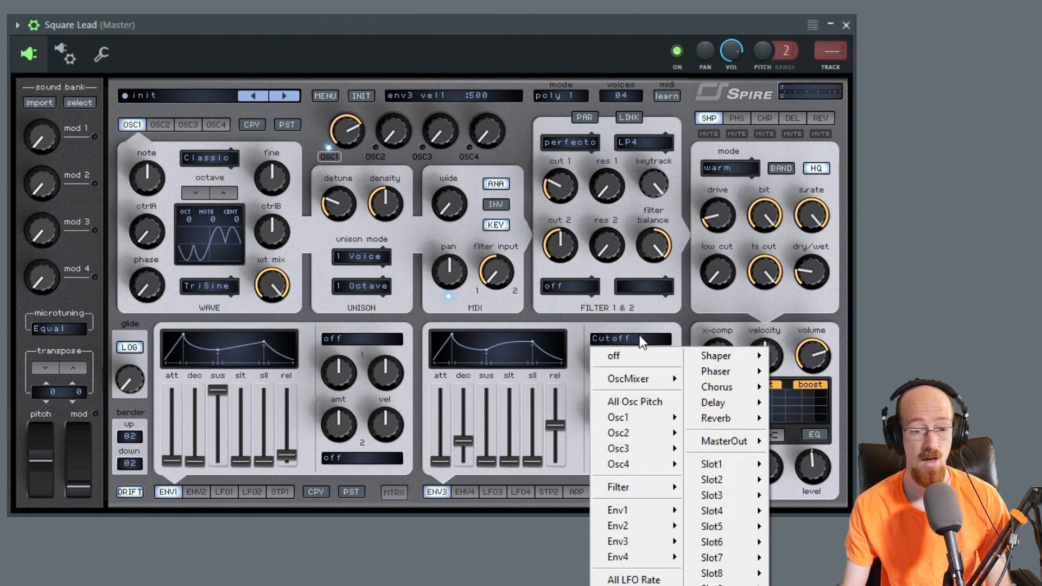
mouse_move(663, 489)
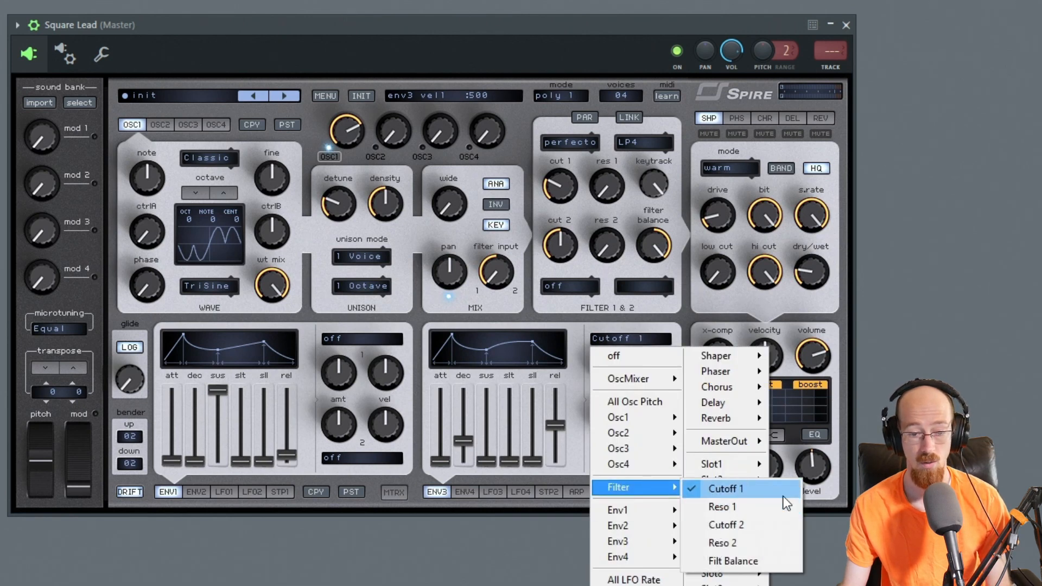
click(764, 491)
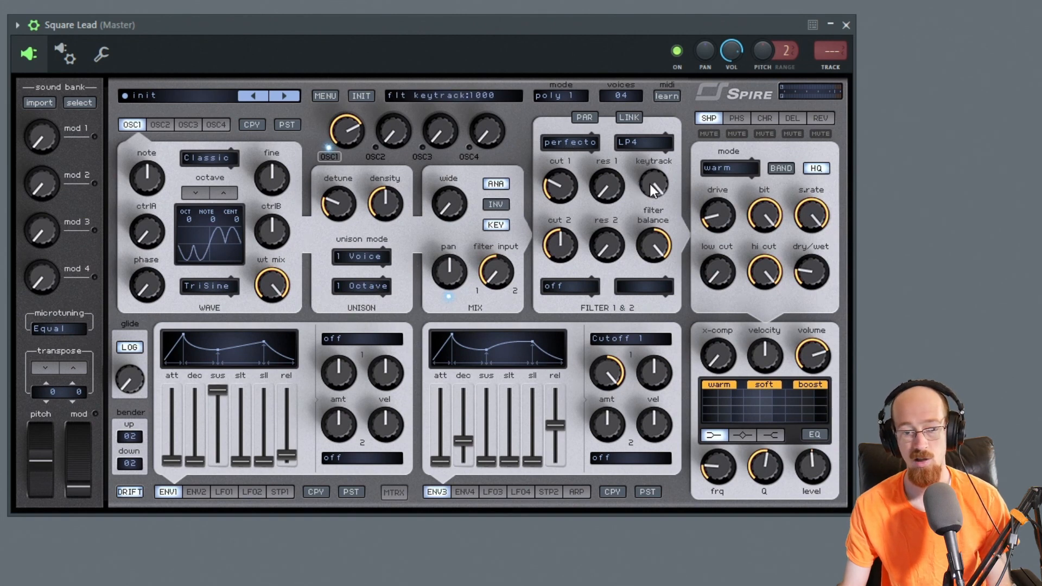
- Compare the filter keytrack at 310 and 1000, keeping it at 1000, and set filter 1's cutoff to 280
drag(652, 181, 645, 146)
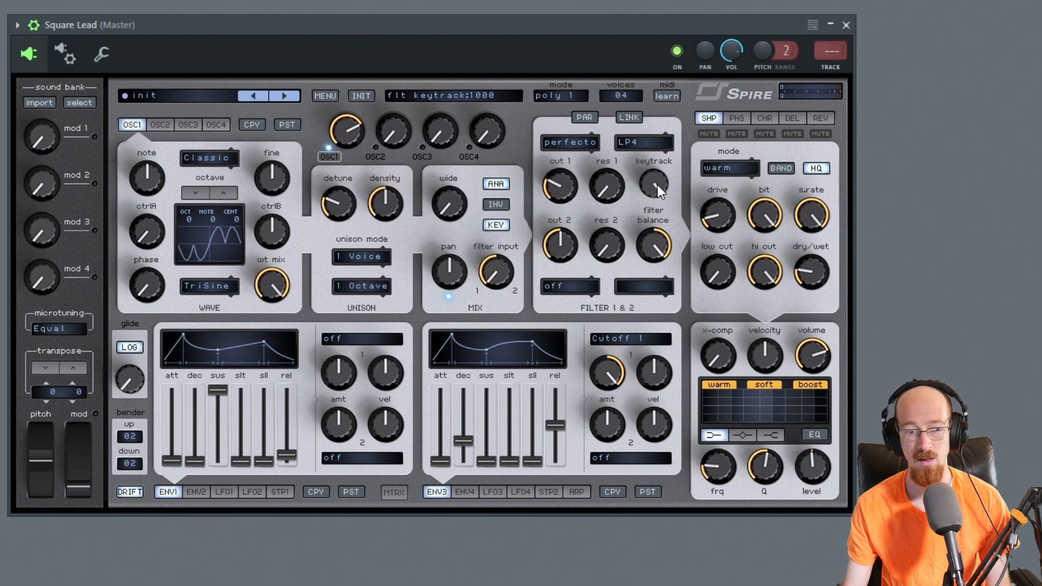
drag(653, 183, 650, 289)
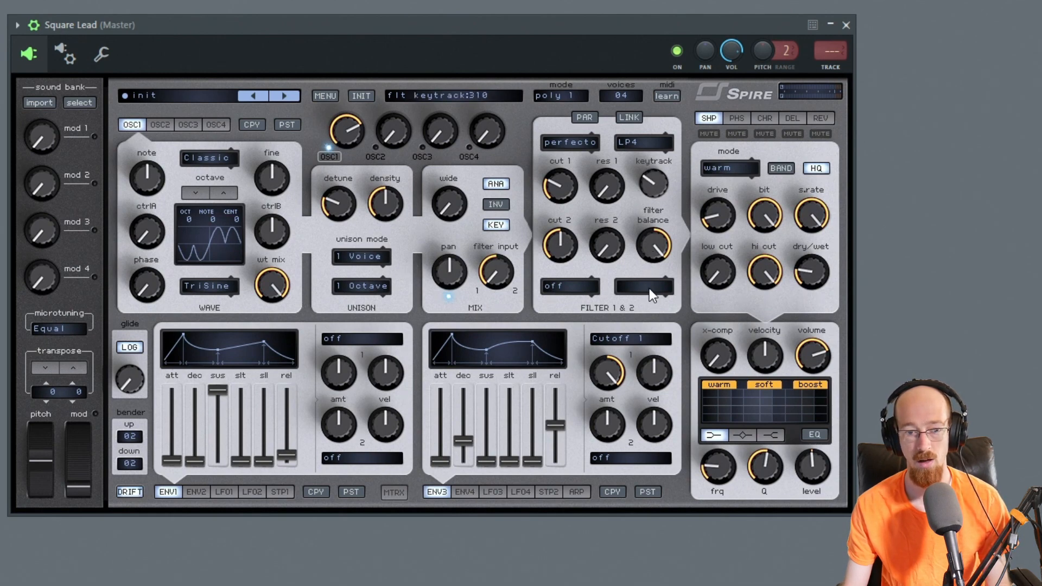
drag(654, 185, 655, 87)
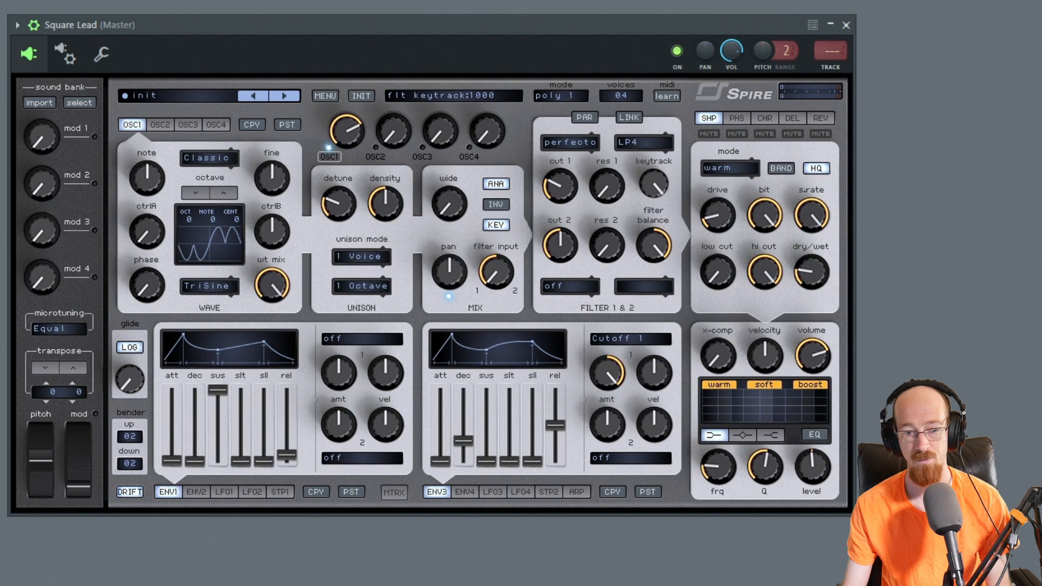
mouse_move(562, 198)
mouse_down()
mouse_move(563, 212)
mouse_move(558, 182)
mouse_up()
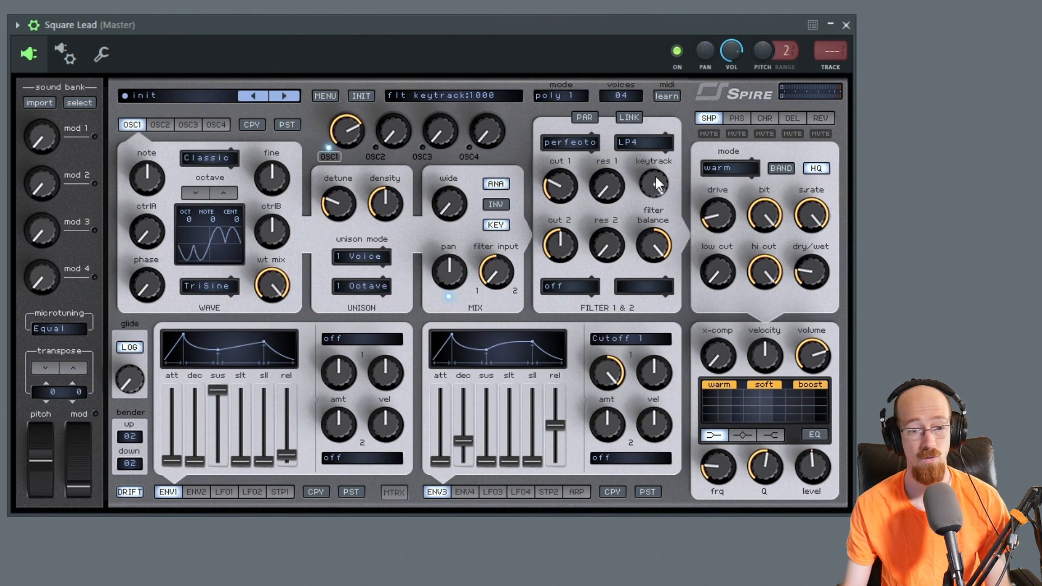
drag(663, 178, 643, 151)
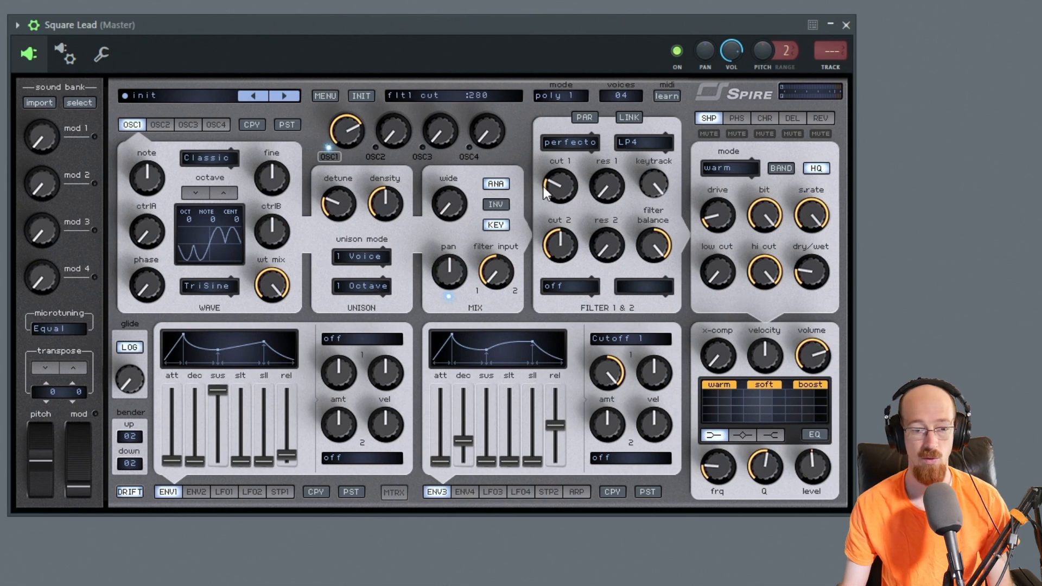
- Compare the filter keytrack at its minimum and 1000 with filter 1's cutoff raised to 860, and bring the cutoff back down
drag(556, 187, 575, 25)
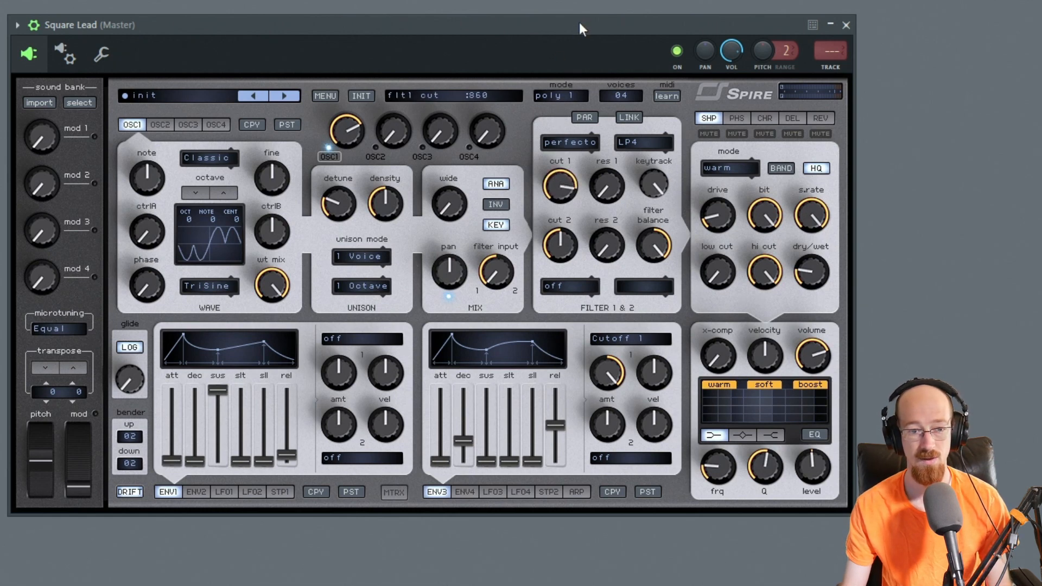
drag(663, 182, 667, 382)
drag(655, 184, 673, 2)
drag(551, 188, 562, 269)
drag(553, 190, 555, 209)
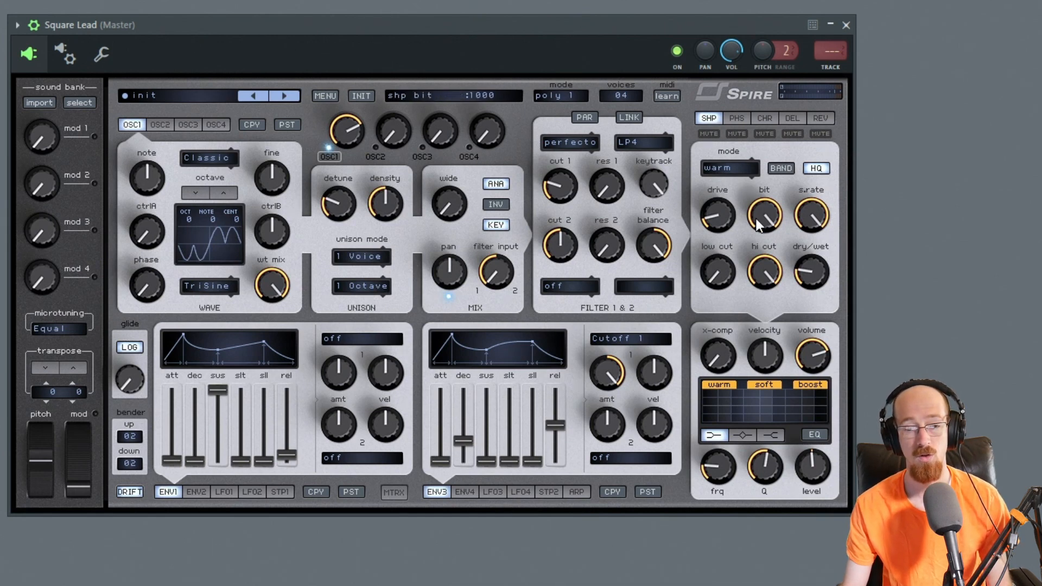
- Review the shaper's mode options, the reverb settings and the output's soft option, keeping the shaper on warm
click(812, 121)
click(707, 118)
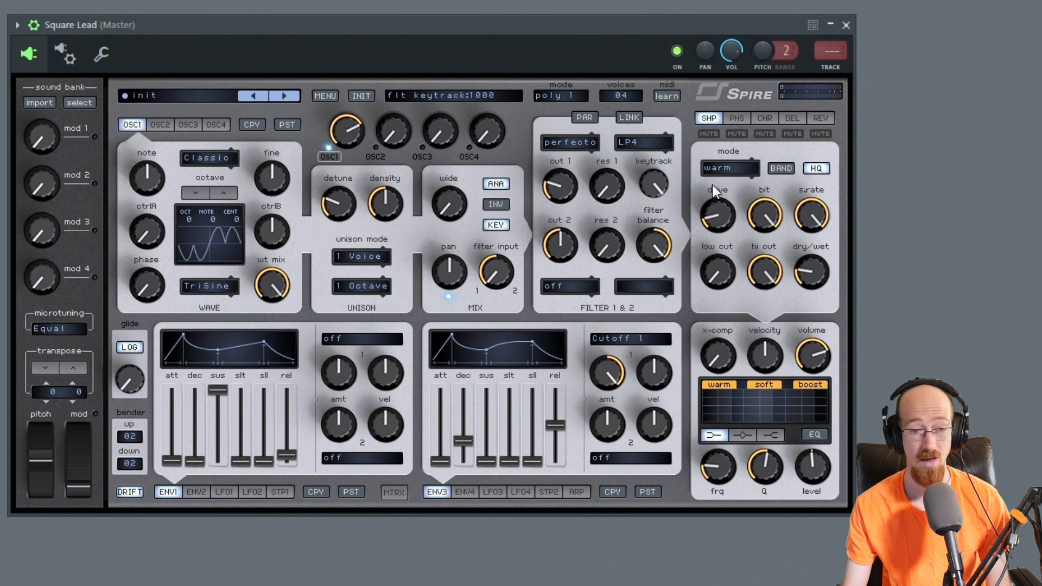
click(729, 168)
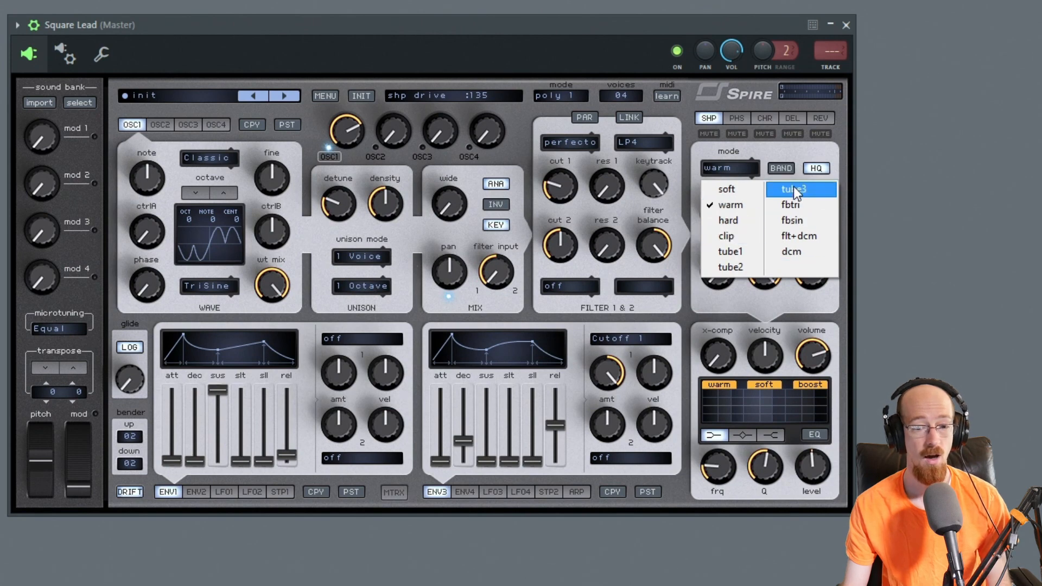
click(744, 164)
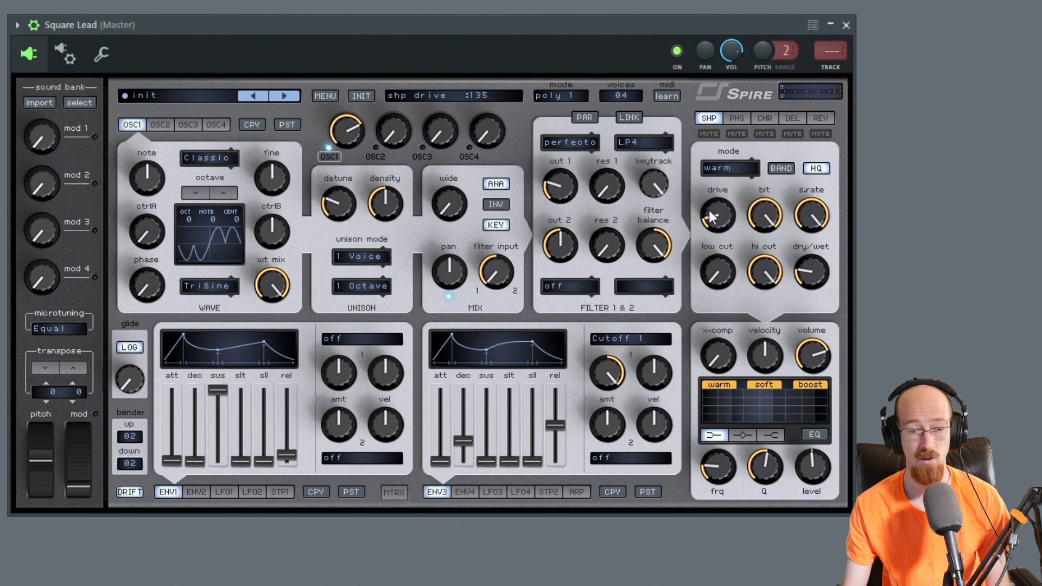
click(823, 117)
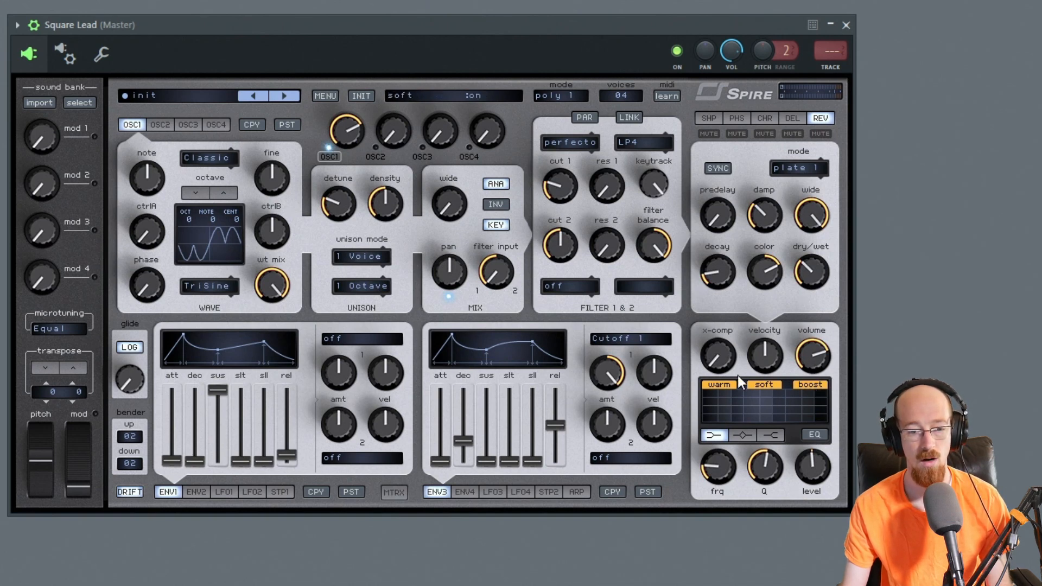
click(762, 384)
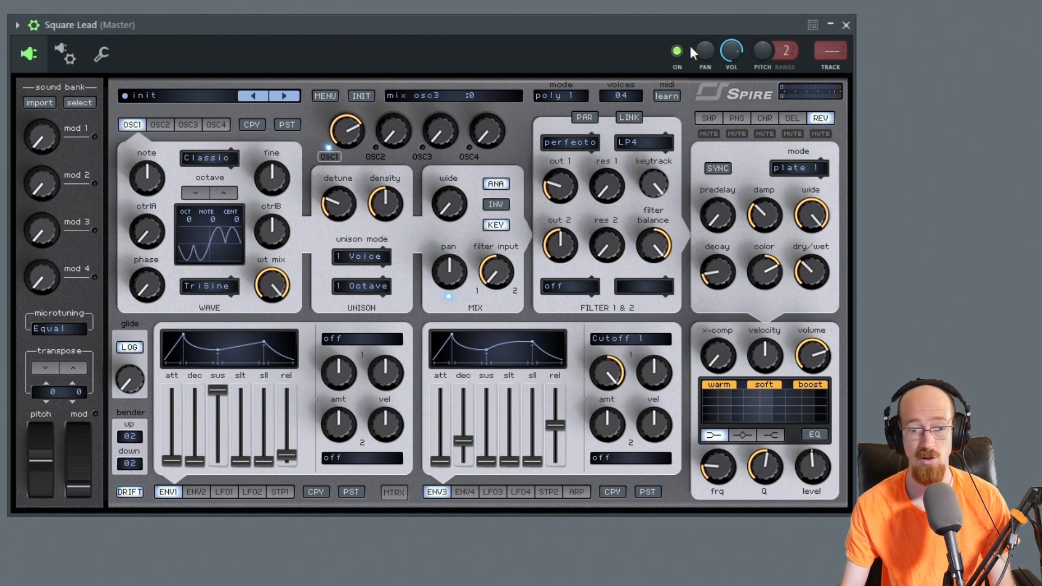
- Close the synth window and open the Square Lead's notes in the piano roll from the playlist
click(846, 25)
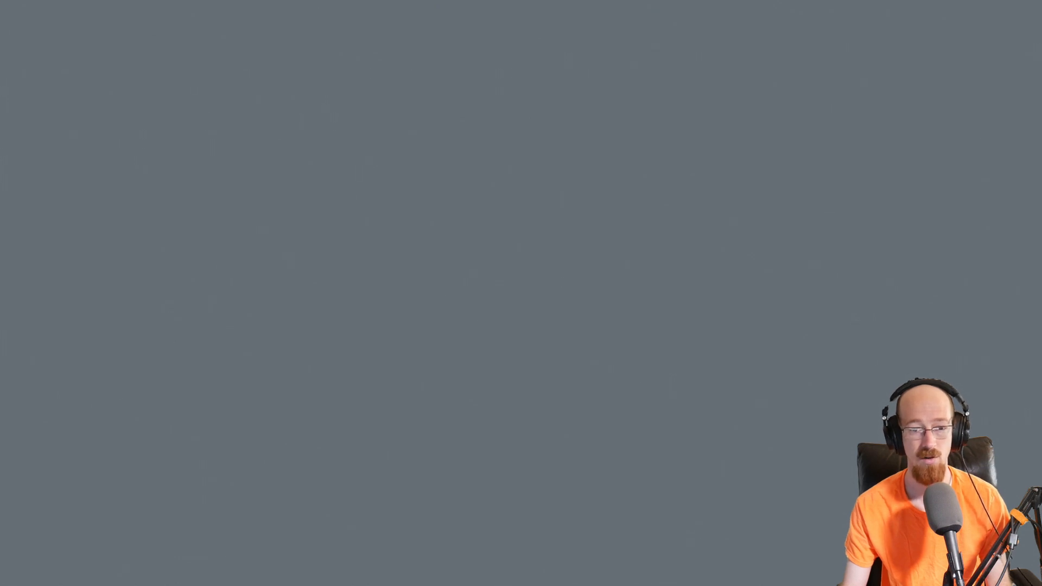
key(F5)
double_click(710, 123)
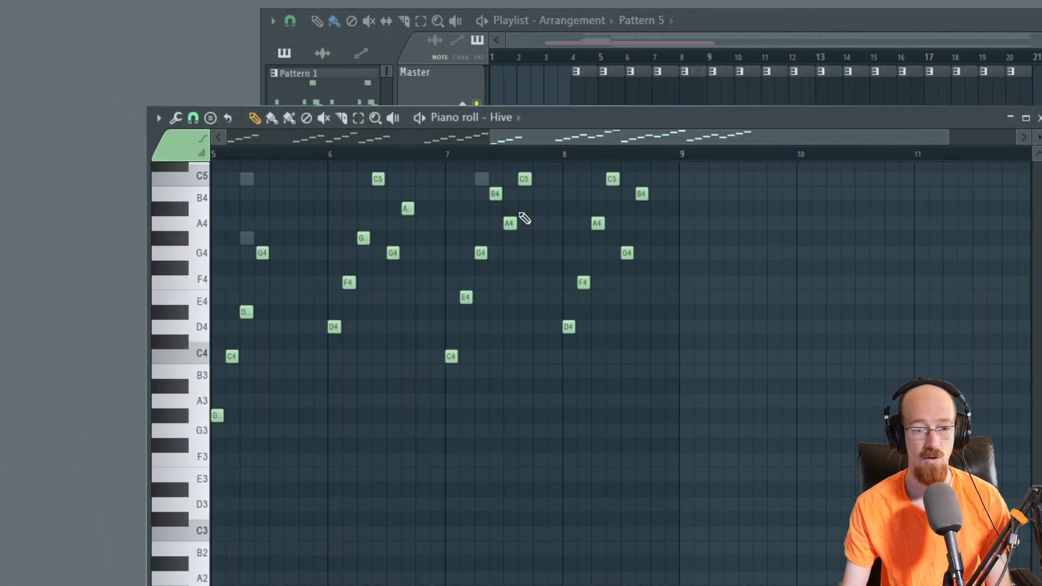
scroll(367, 282, up, 8)
double_click(371, 327)
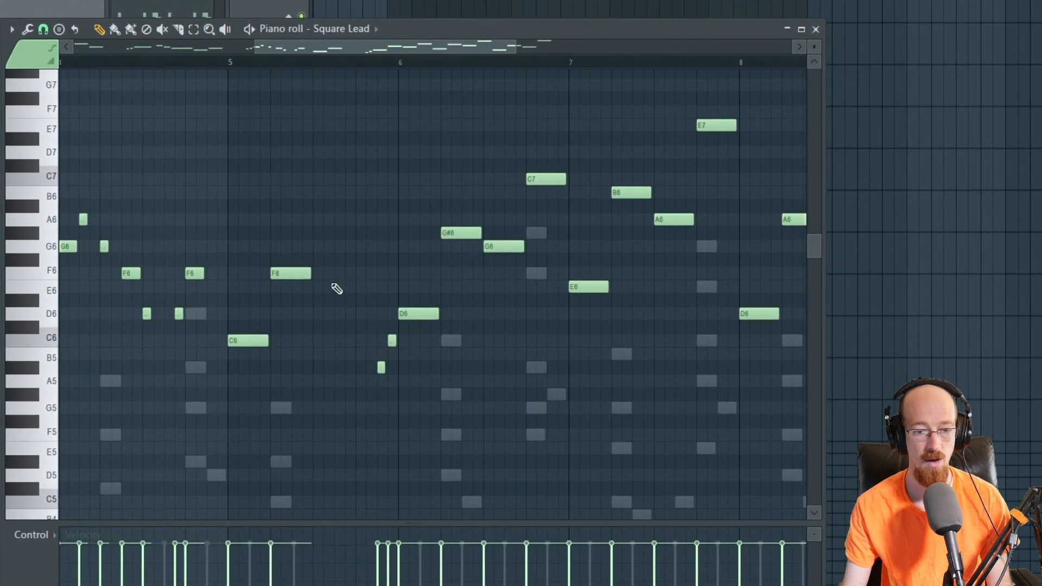
- Highlight the Square Lead notes from bar 6 onward, and the notes before bar 6, to compare the melody's two halves
drag(196, 252, 750, 276)
scroll(282, 256, down, 3)
drag(242, 200, 251, 234)
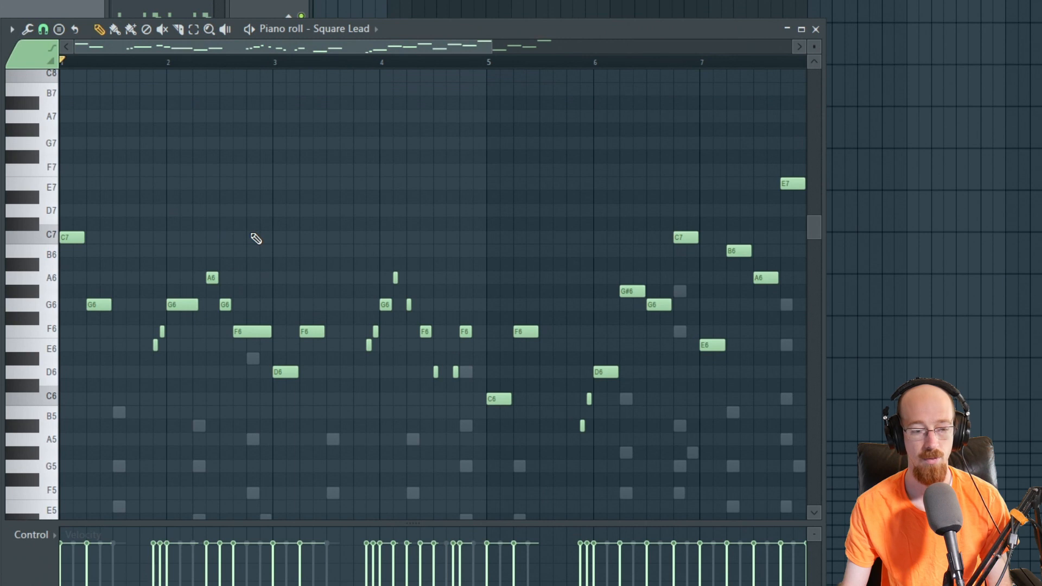
scroll(353, 228, down, 3)
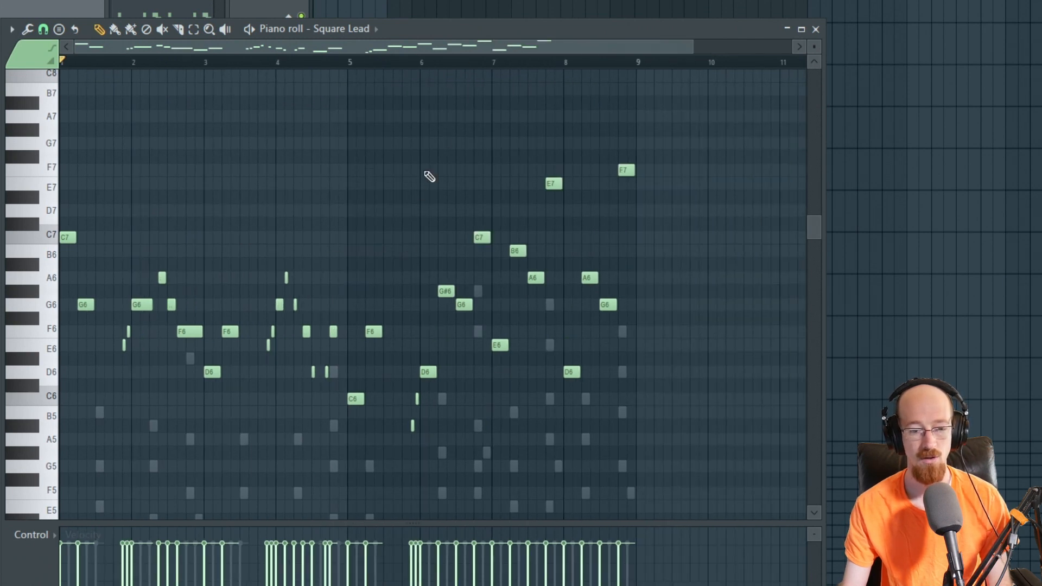
drag(433, 109, 683, 463)
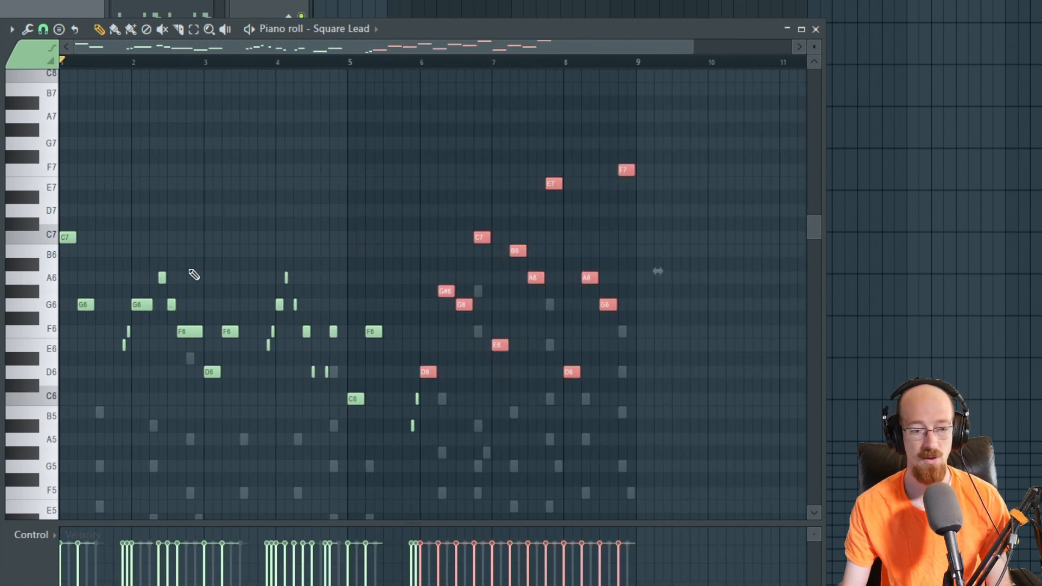
drag(71, 192, 421, 454)
scroll(242, 205, up, 2)
scroll(239, 220, down, 1)
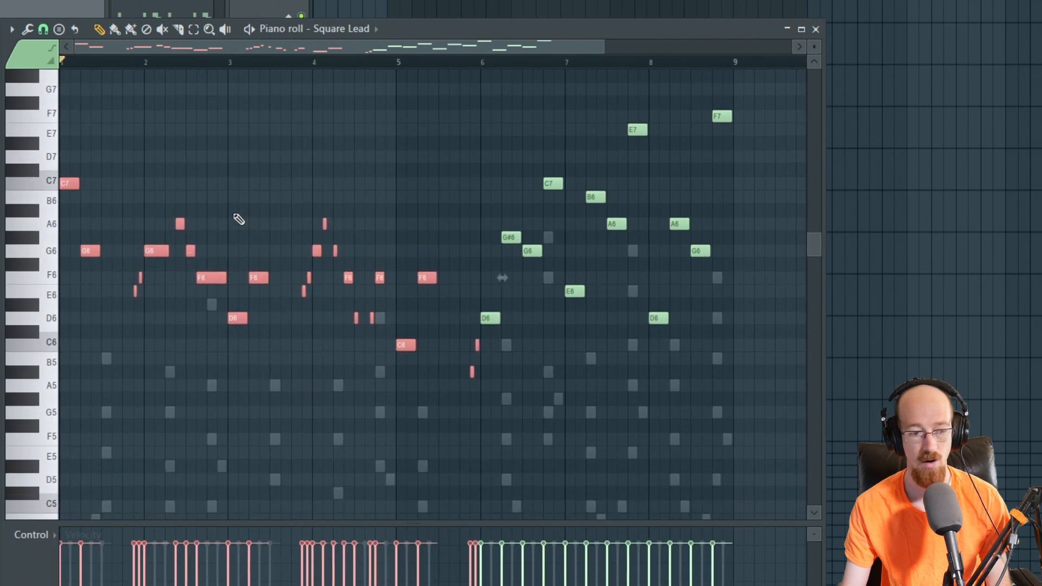
- Clear the note selection and highlight the long F6 note leading into bar 3 and the D6 note following it
scroll(177, 237, up, 2)
drag(198, 226, 349, 238)
ctrl+click(348, 237)
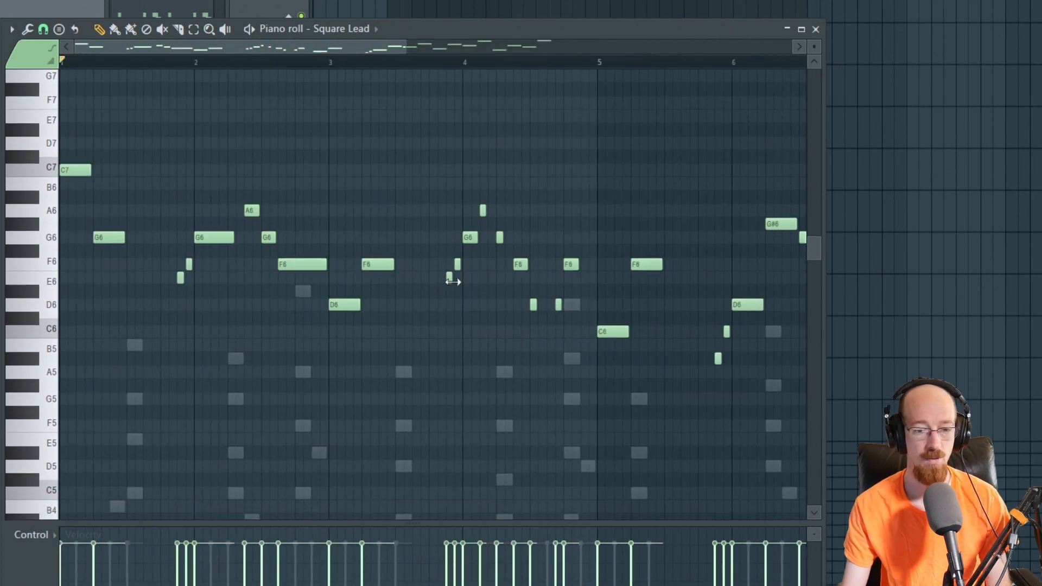
drag(303, 260, 355, 311)
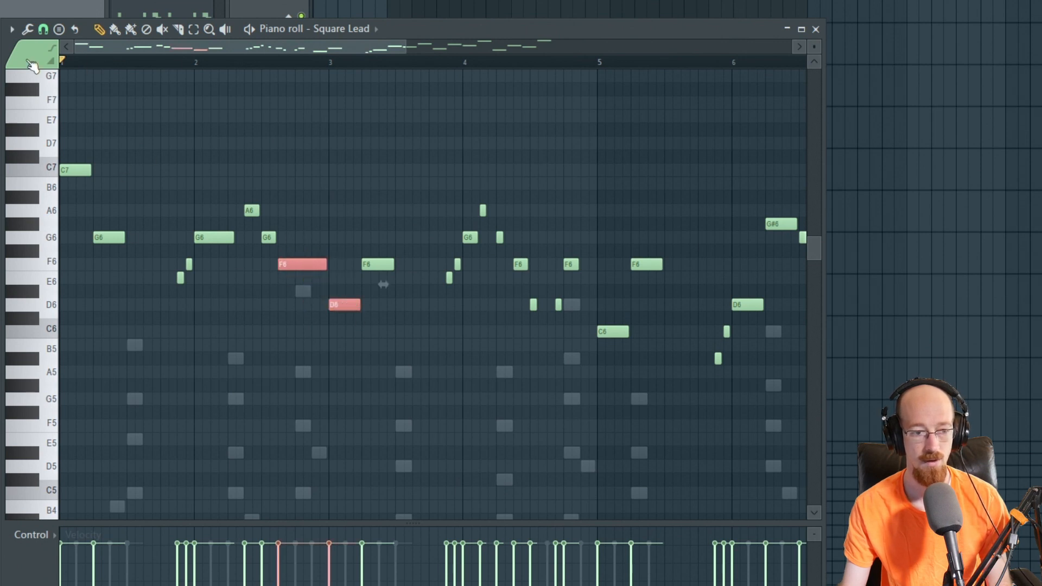
- Highlight and deselect the opening C7 and G6 notes, and play the melody's opening
drag(73, 151, 129, 259)
ctrl+click(116, 122)
key(space)
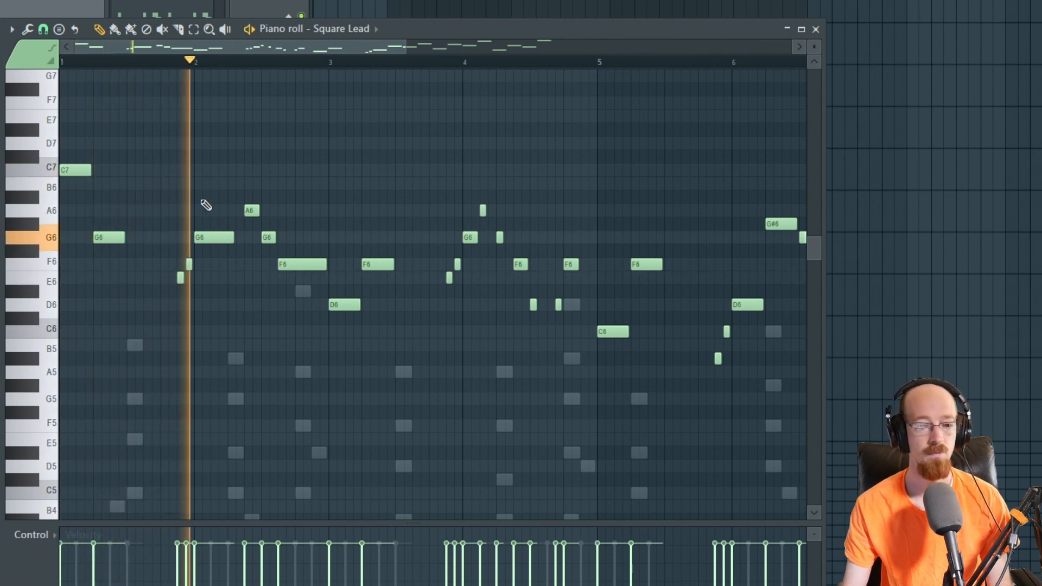
key(space)
- Highlight the short E6 and F6 pickup notes before bars 2 and 4, and the opening phrase of bar 1
drag(166, 255, 197, 291)
drag(451, 259, 466, 284)
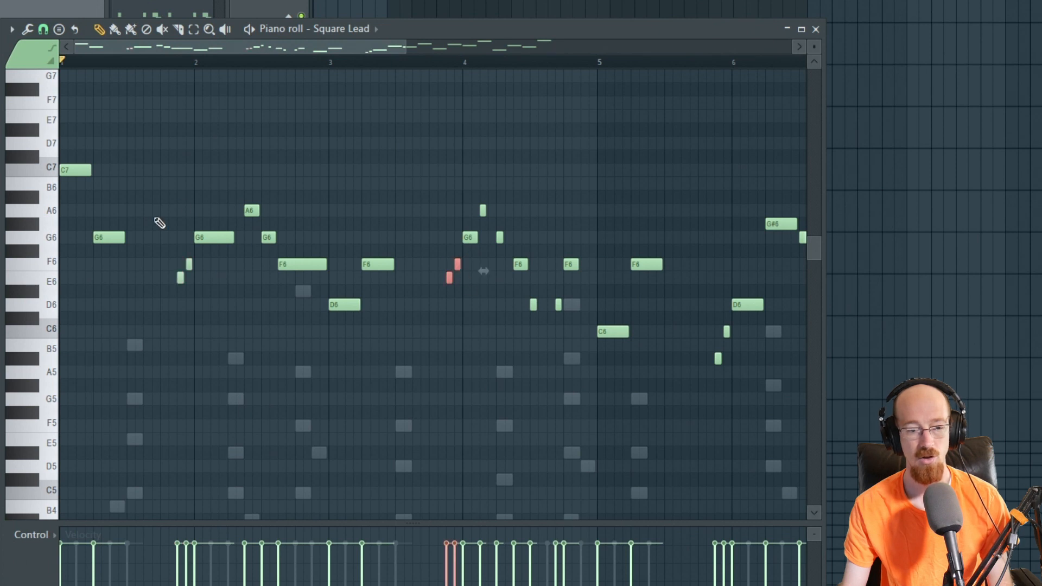
drag(63, 138, 194, 282)
scroll(397, 264, down, 3)
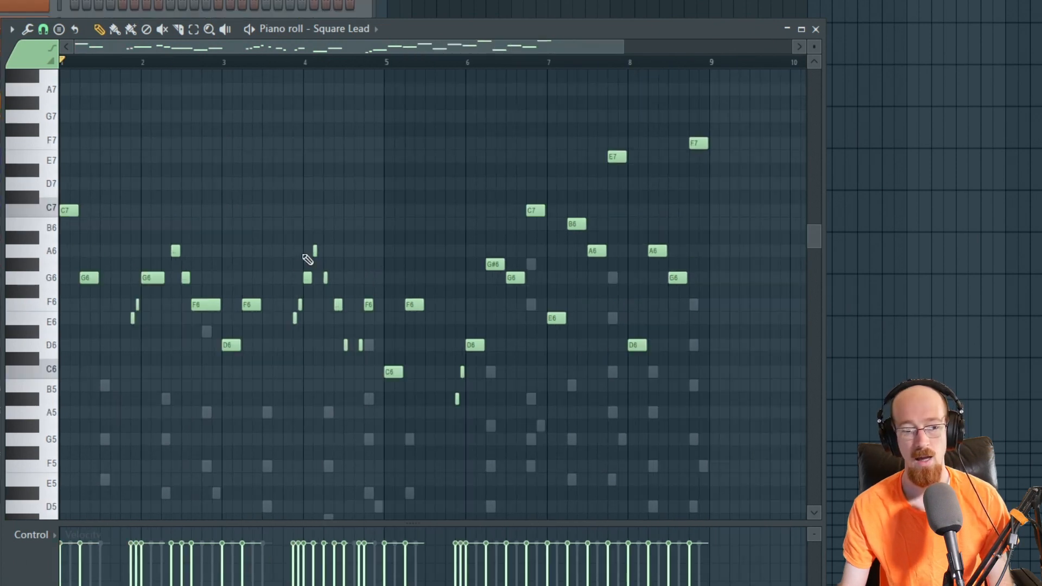
- Examine the melody's rising and falling notes from bar 6 to the end, along with the overall phrase shape
scroll(182, 294, up, 3)
drag(479, 195, 560, 187)
scroll(230, 239, down, 4)
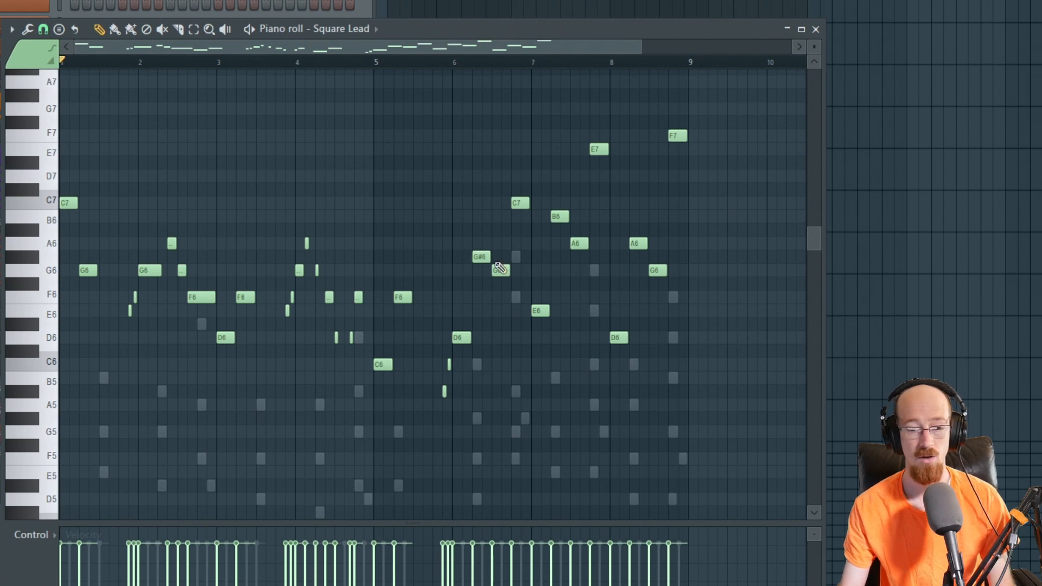
scroll(476, 282, up, 2)
drag(766, 197, 445, 242)
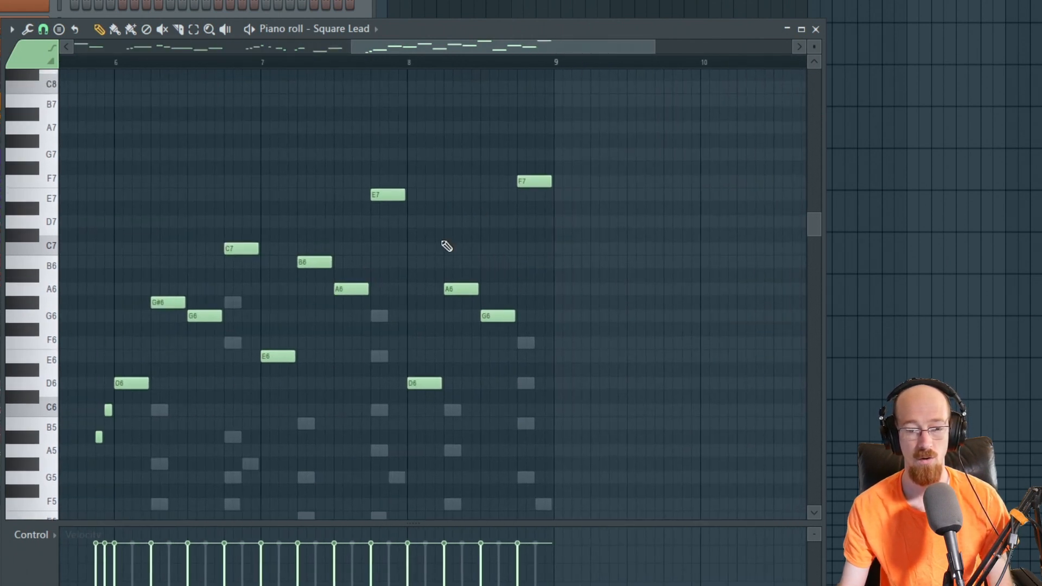
mouse_move(550, 182)
mouse_down()
mouse_move(659, 183)
mouse_move(554, 187)
mouse_up()
scroll(339, 240, down, 2)
drag(252, 194, 409, 226)
scroll(219, 326, down, 2)
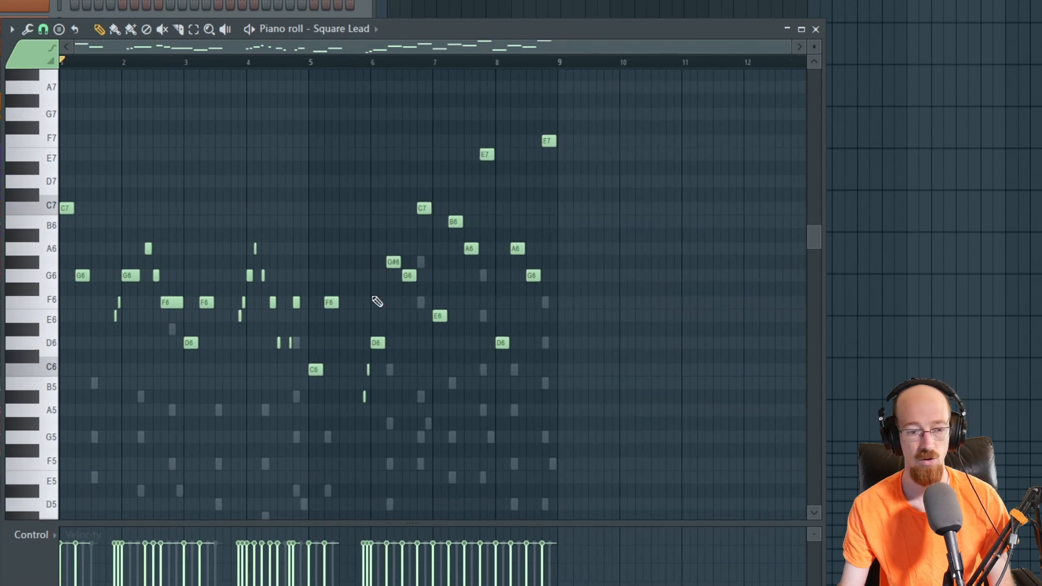
- Close the piano roll and reopen the Square Lead's Spire synth
click(816, 30)
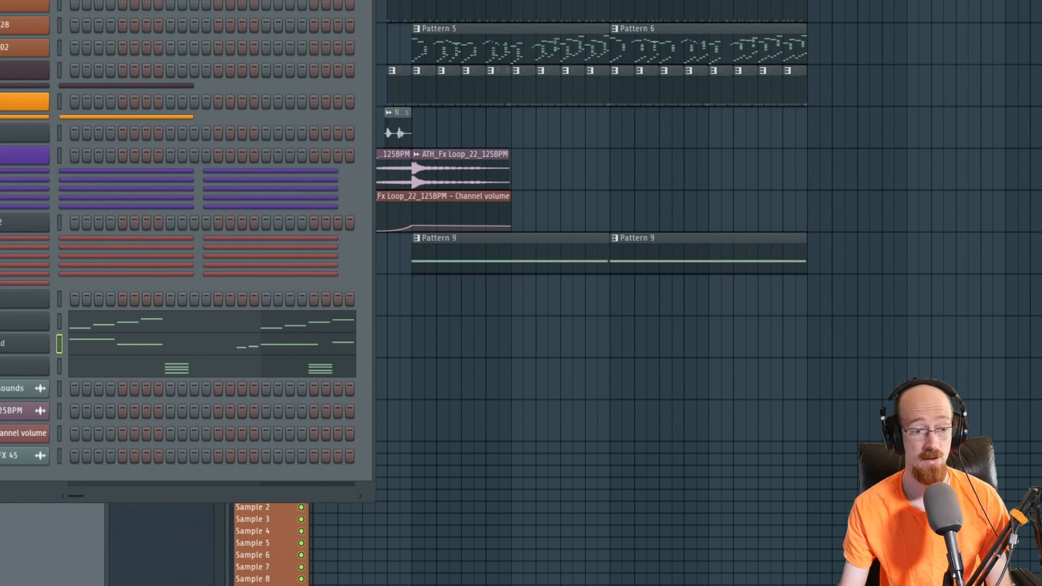
click(10, 355)
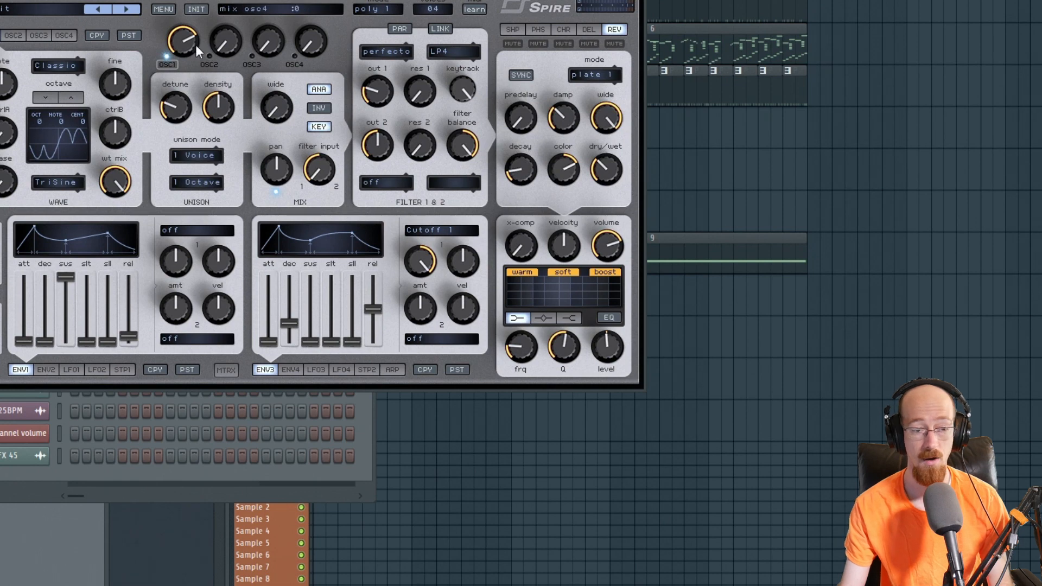